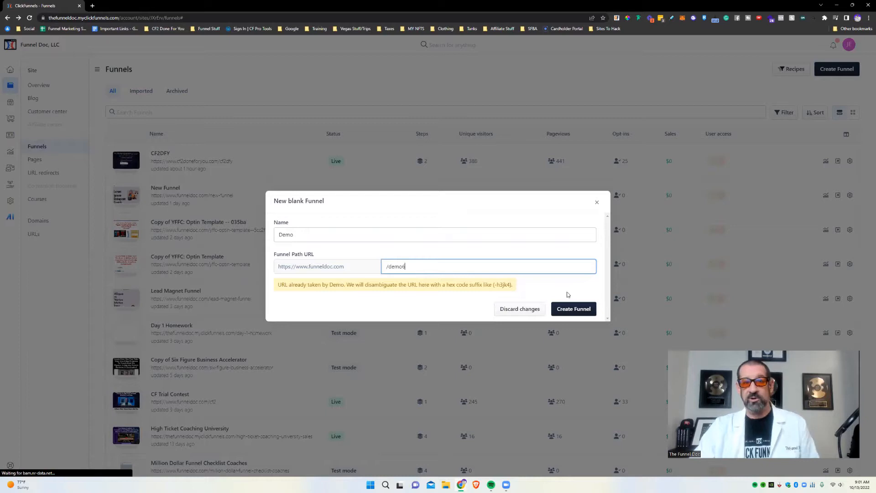
Create the blank Demo funnel at the /demo6 path and start adding a page as its first step.
click(574, 309)
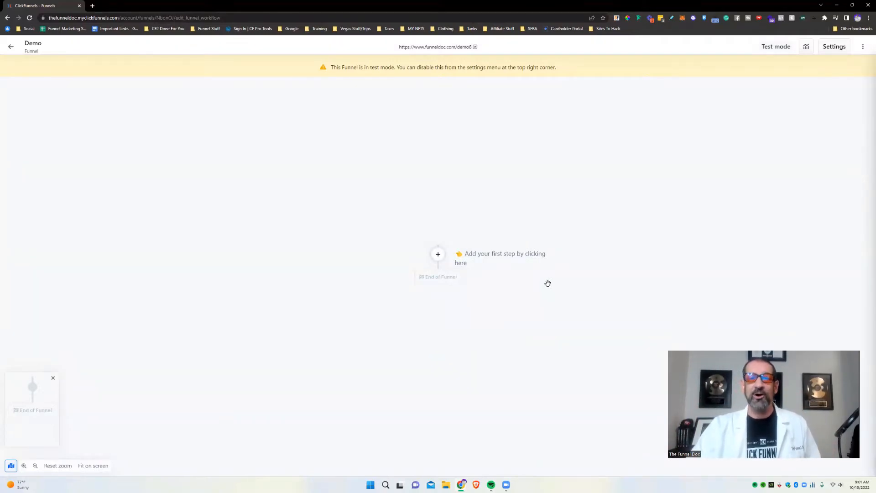
click(438, 254)
click(798, 124)
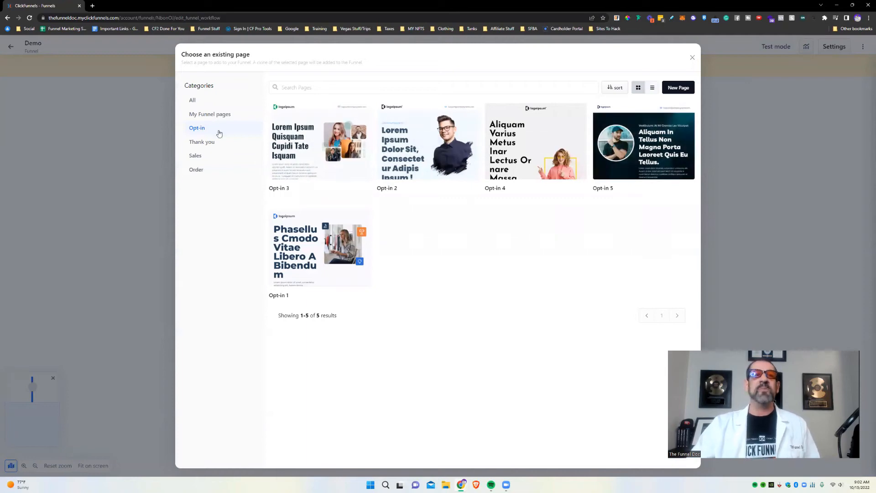
Browse the existing page templates in the Thank you, Sales and Order categories.
click(197, 143)
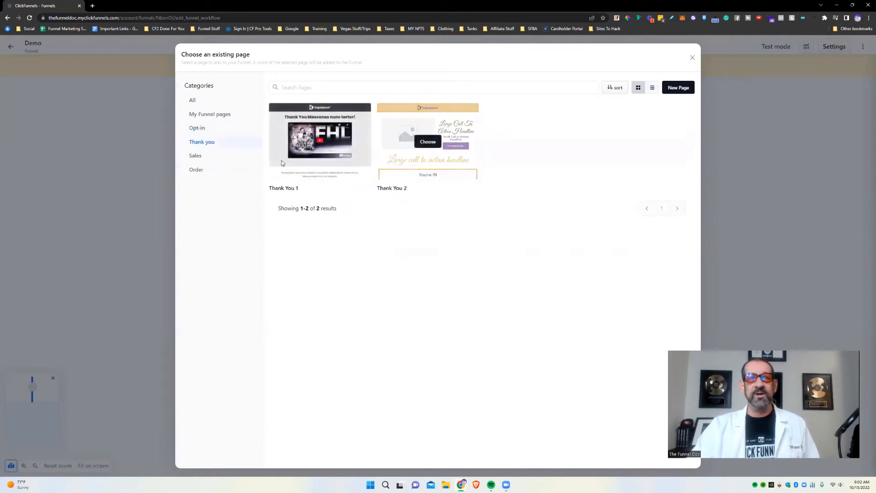
click(204, 157)
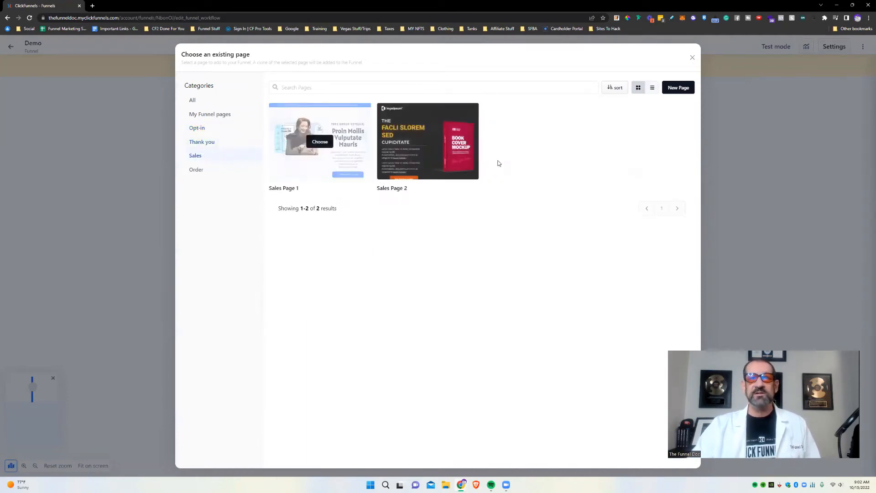
click(197, 170)
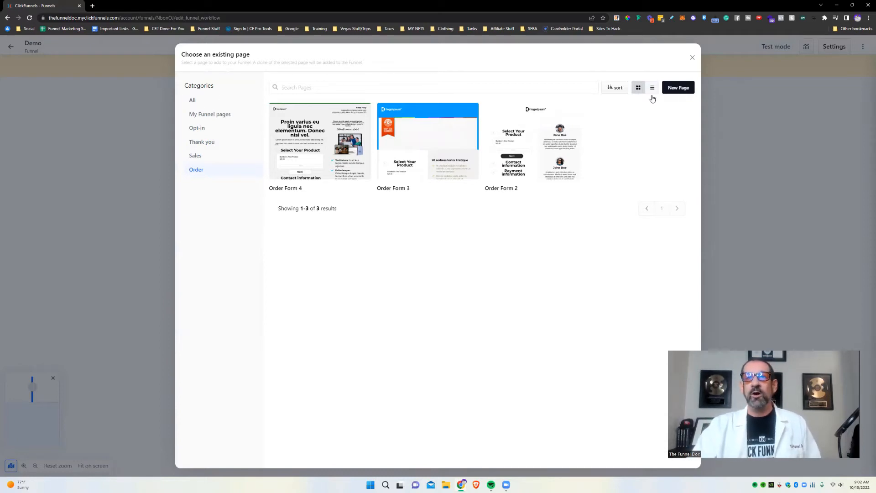
Create a new page named Page 1 as the funnel's first step and open it for editing.
click(678, 87)
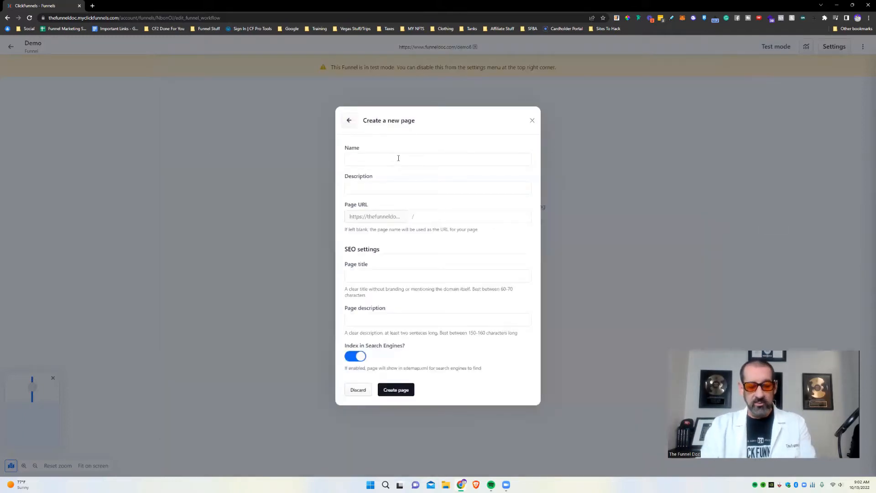
text(Pag)
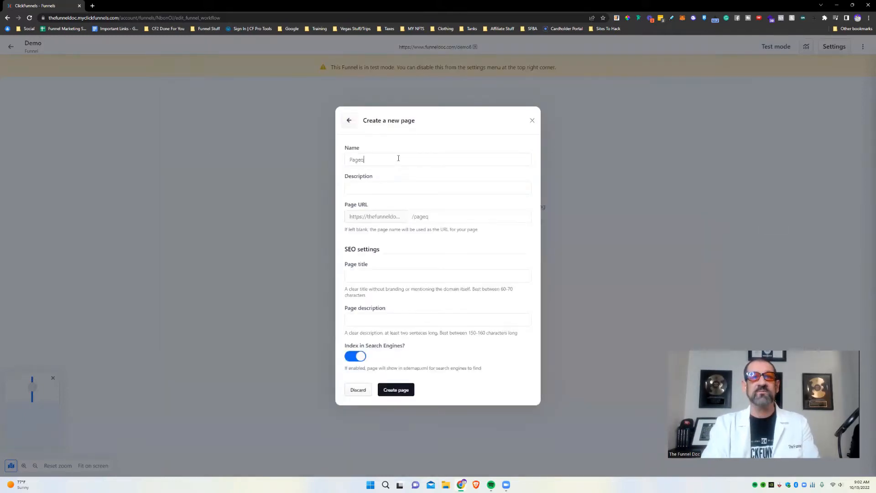
text(e 1)
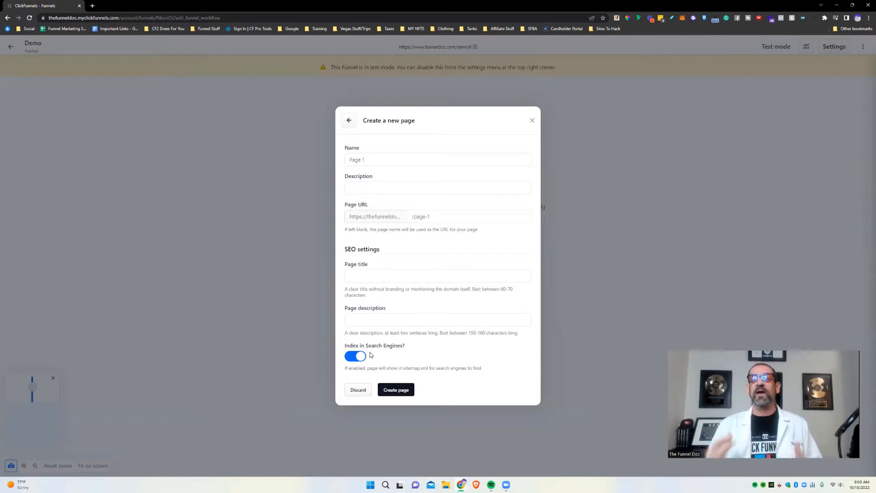
click(405, 389)
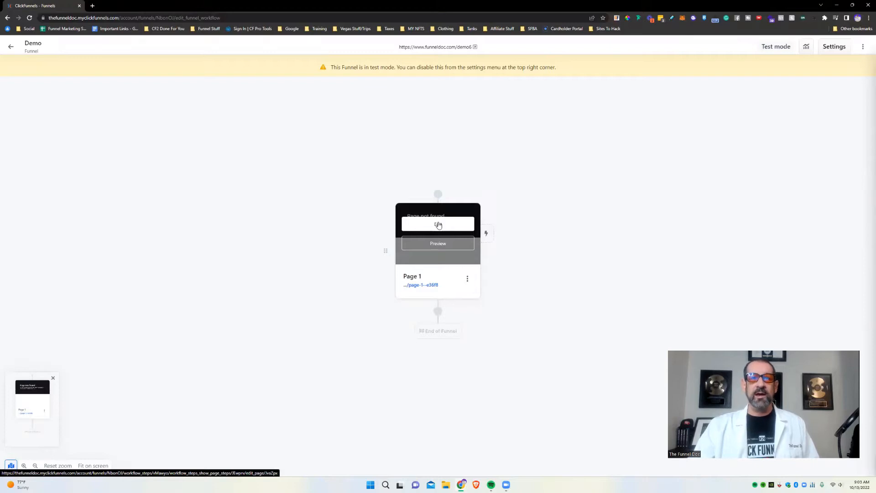
click(438, 225)
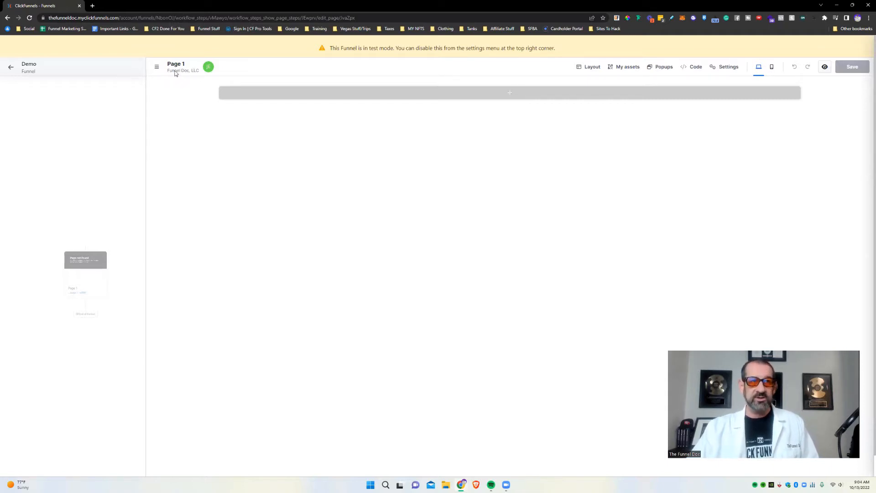
View the page's layout structure and look through the universal sections among the saved assets.
click(590, 68)
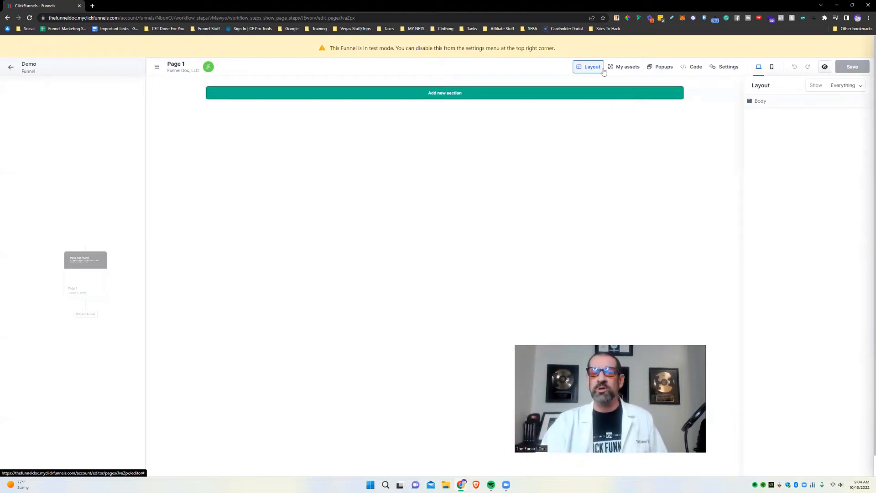
click(630, 67)
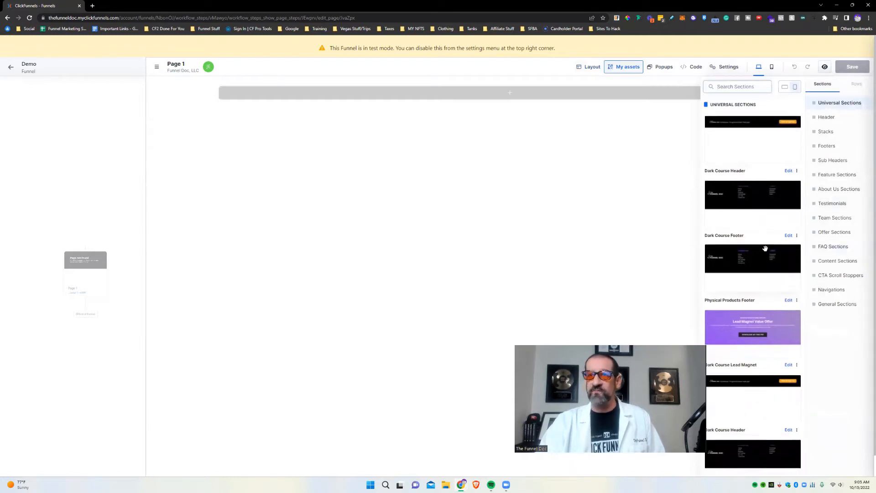
scroll(730, 297, down, 1)
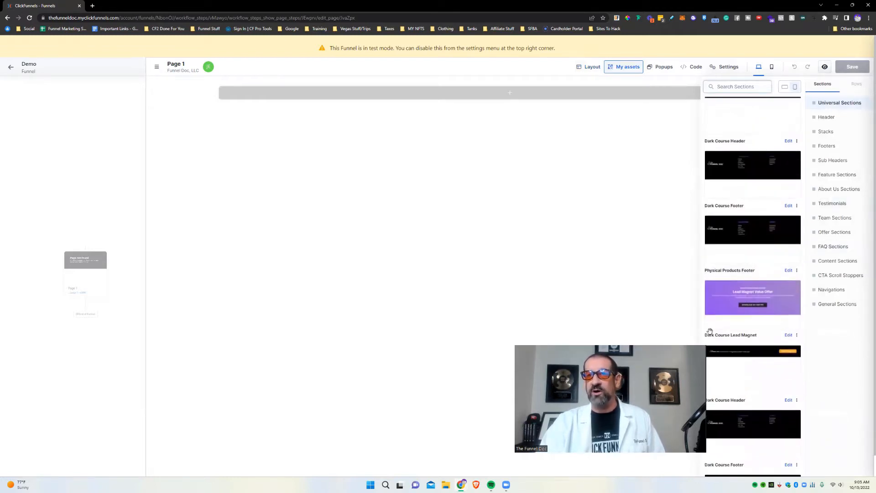
scroll(739, 324, down, 3)
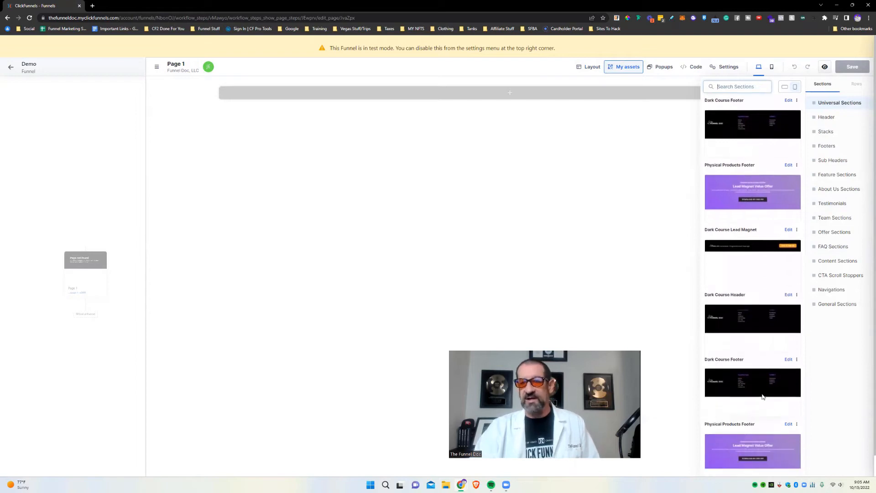
scroll(763, 397, down, 5)
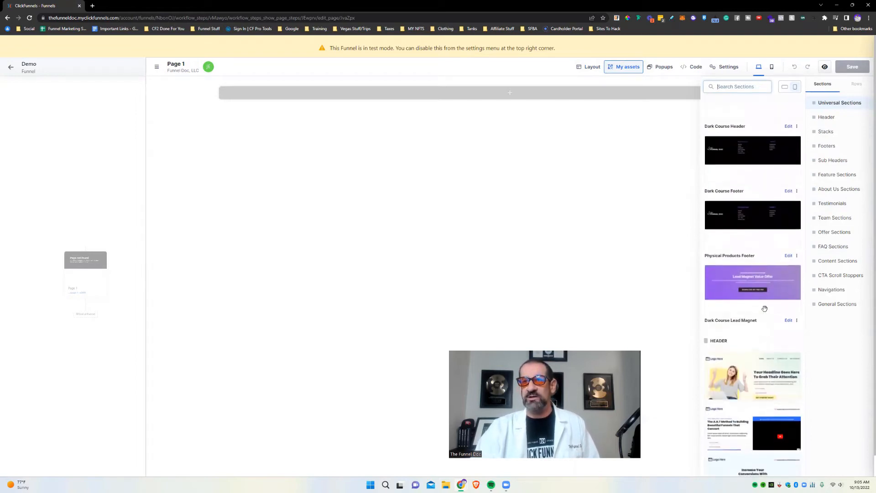
scroll(767, 292, down, 1)
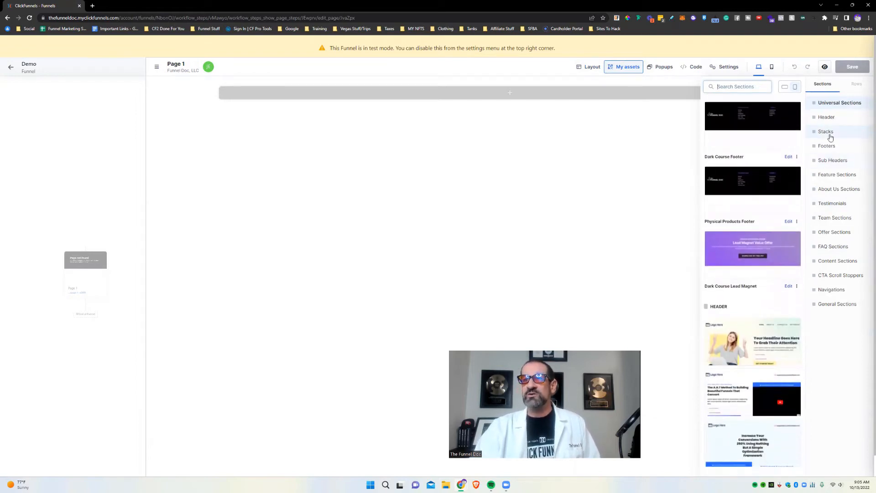
Look through the Stacks, Sub Headers, Feature, About Us, Testimonials and Team section templates.
click(827, 133)
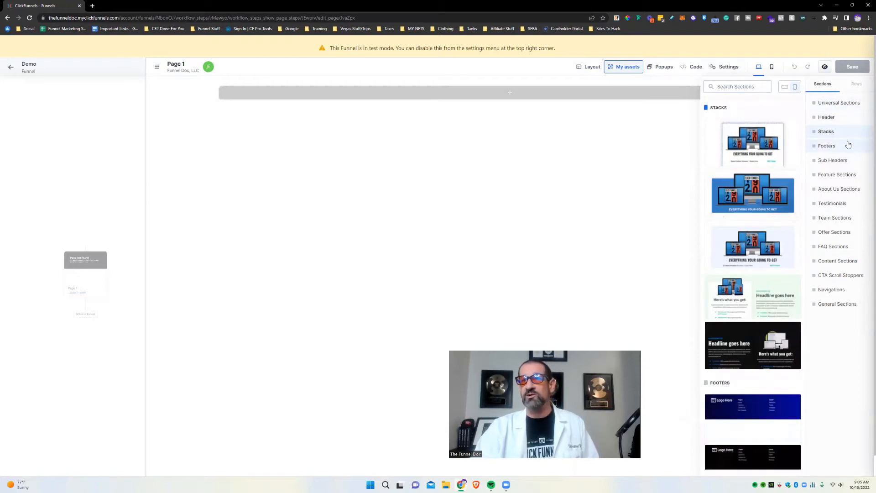
click(840, 161)
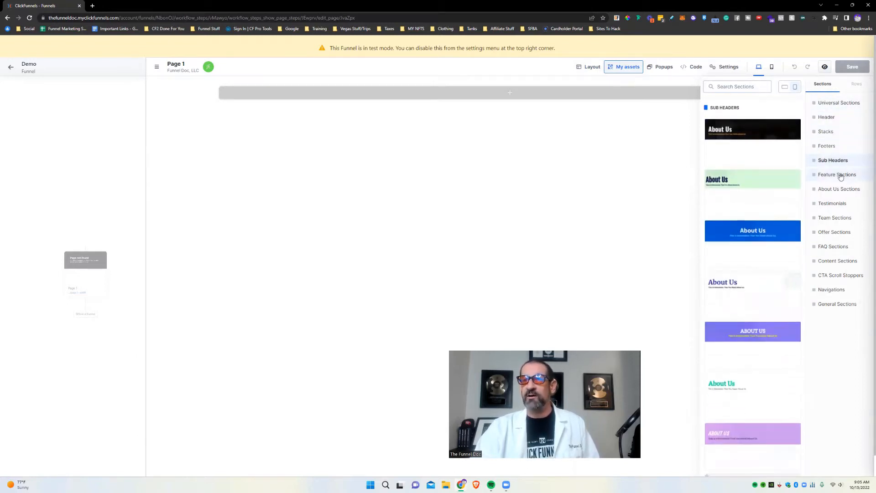
click(839, 175)
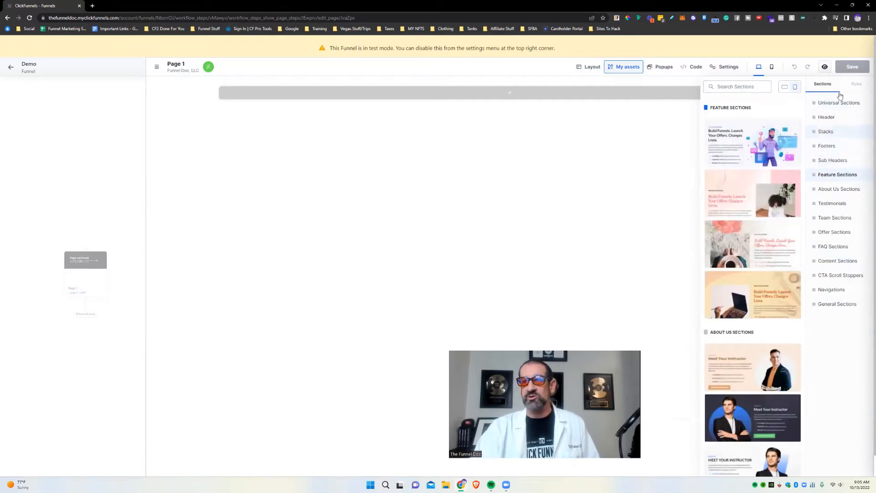
click(826, 190)
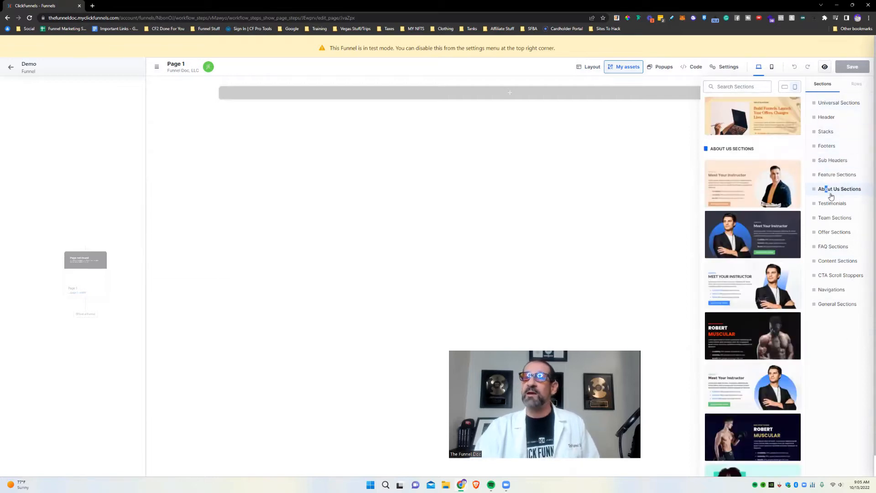
click(835, 204)
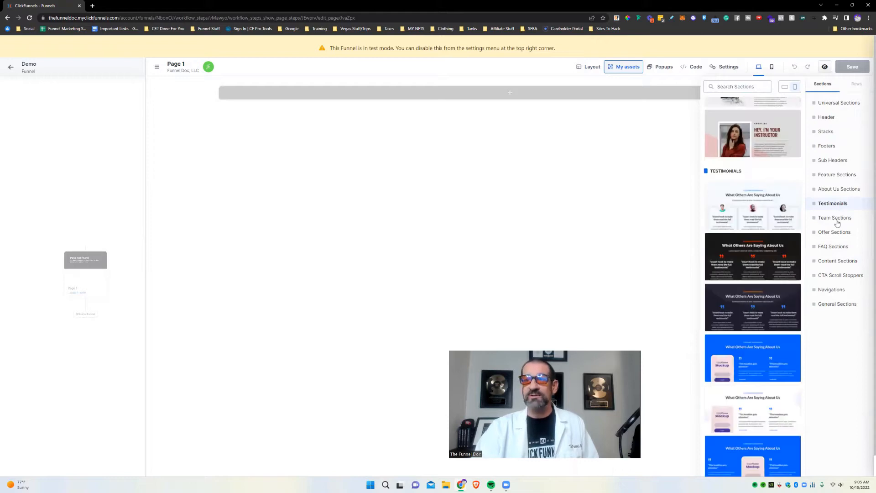
click(835, 219)
Look through the Offer, FAQ, Content, CTA Scroll Stoppers, Navigations and General section templates, plus the guarantee row templates.
click(848, 234)
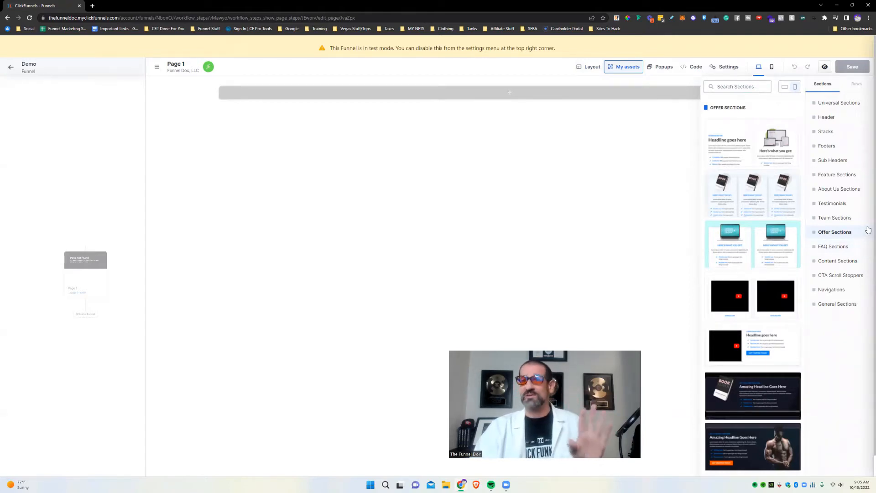
click(845, 245)
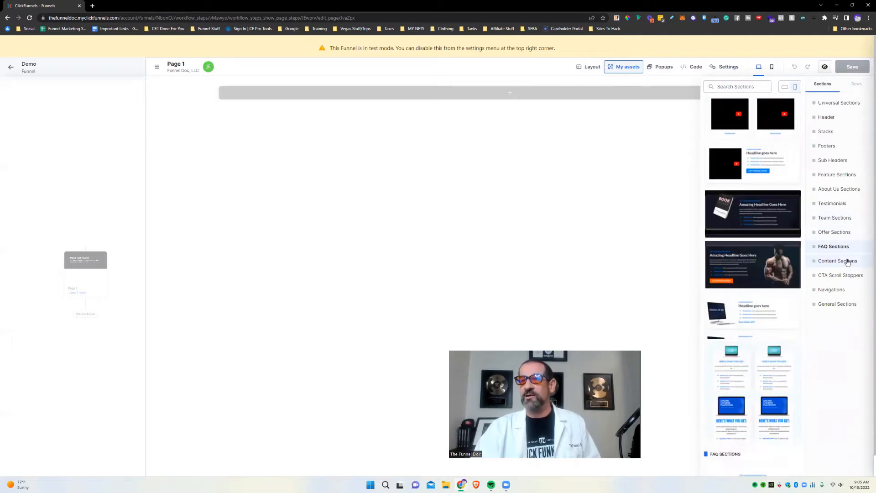
click(846, 261)
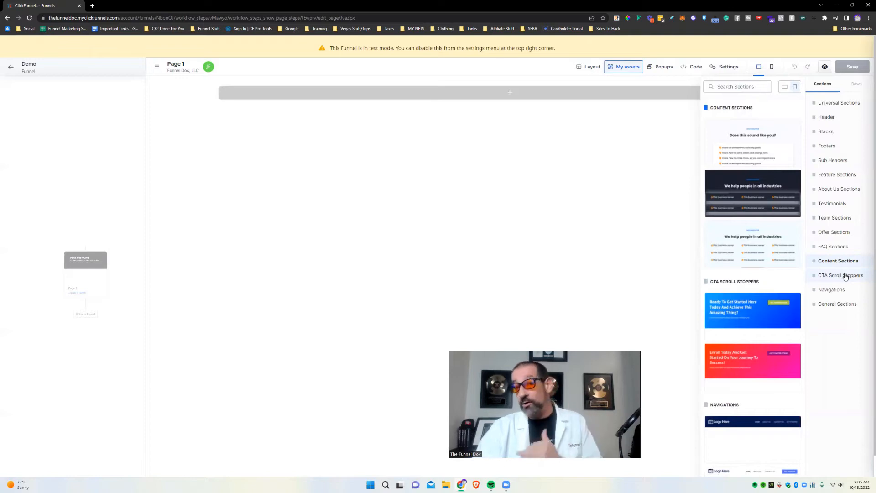
click(847, 274)
click(832, 289)
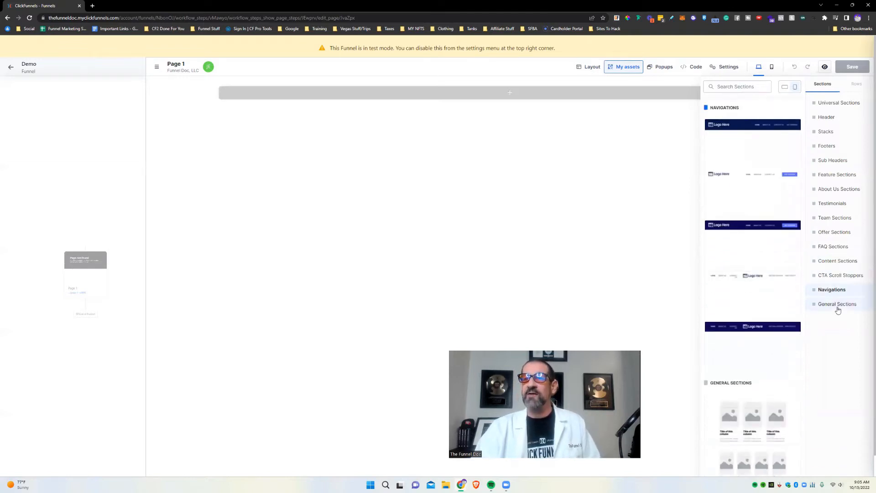
click(837, 306)
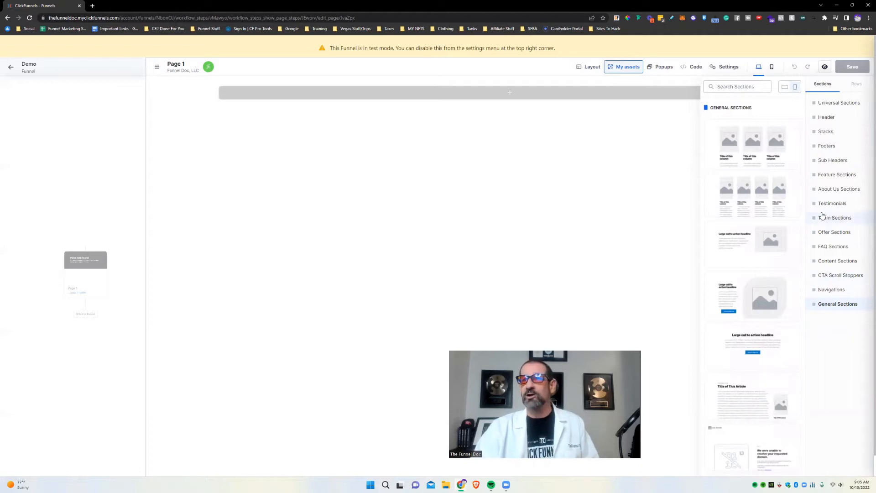
click(856, 84)
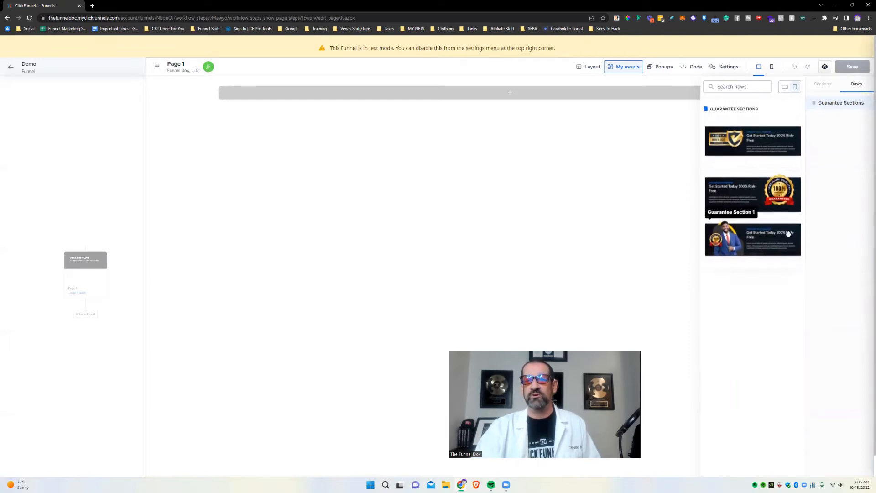
Show the page's pop-up and set its exit trigger to Show When User Tries To Exit.
click(672, 67)
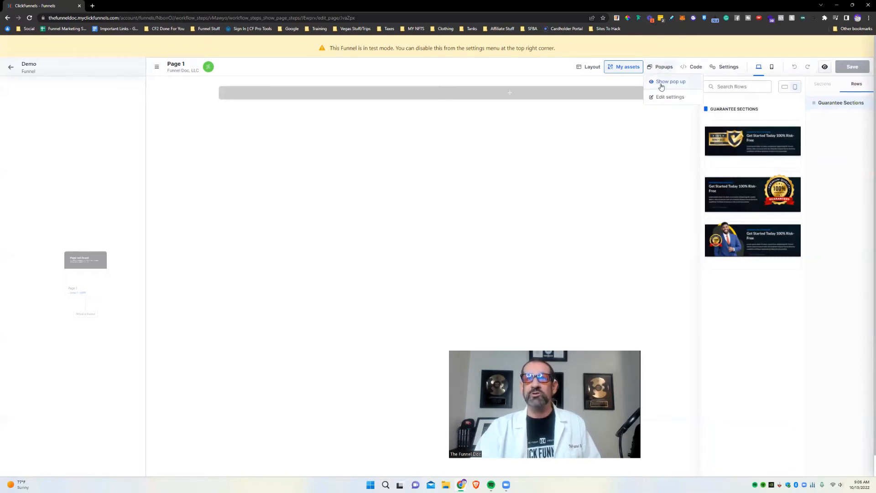
click(662, 83)
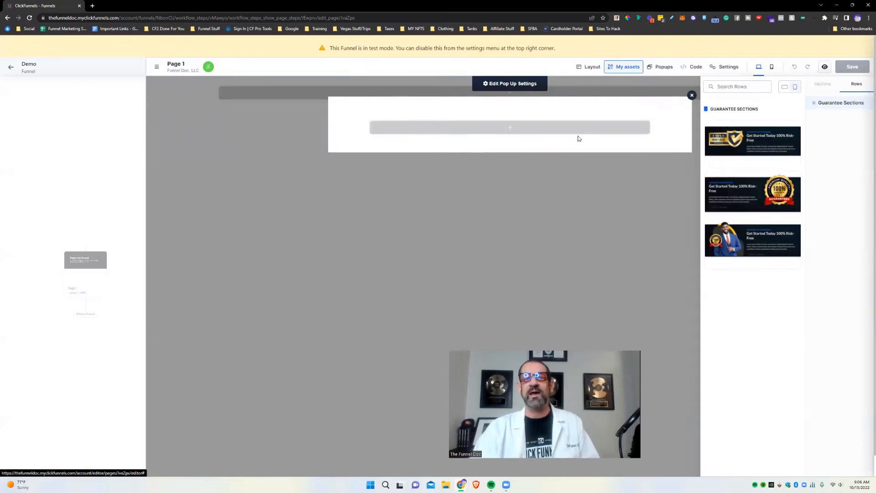
click(505, 86)
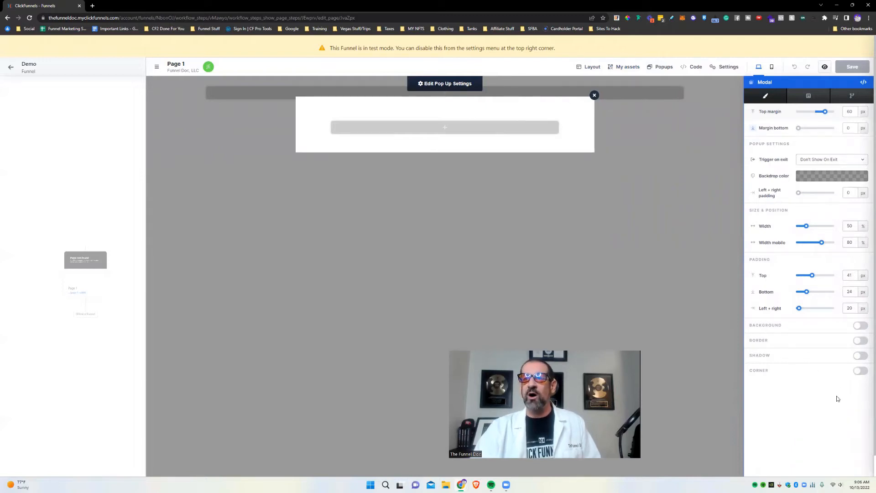
click(817, 160)
click(820, 160)
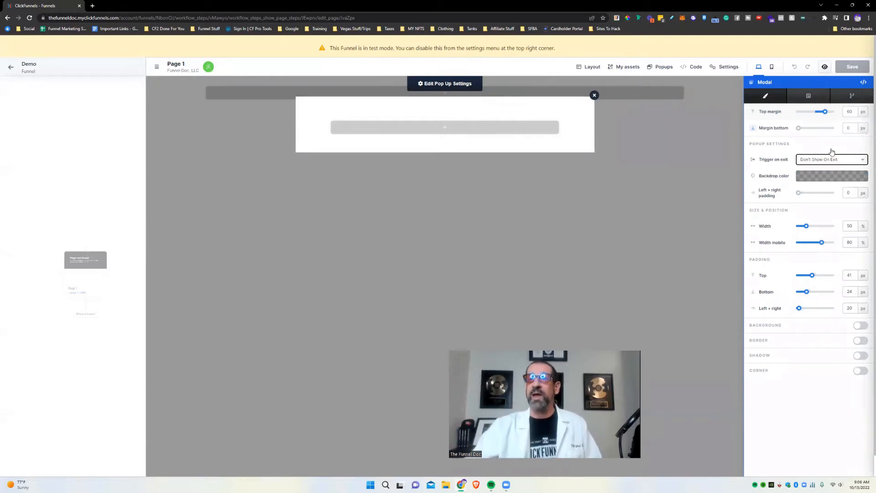
click(841, 158)
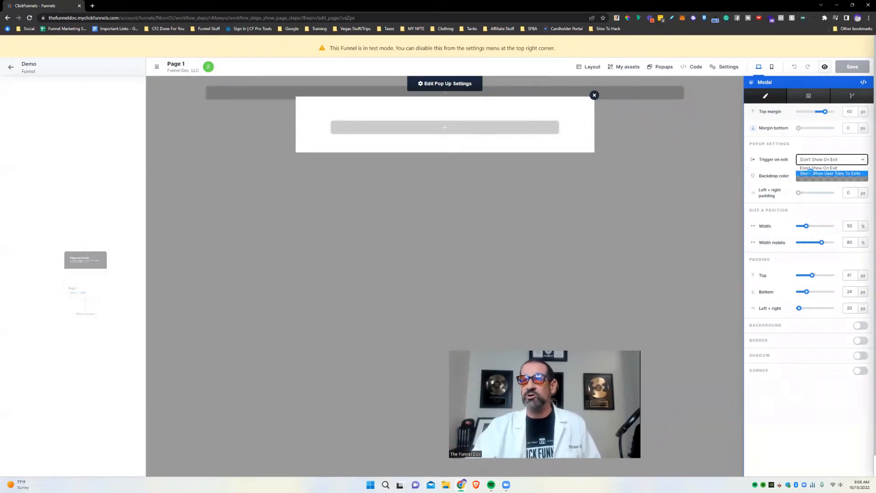
click(816, 174)
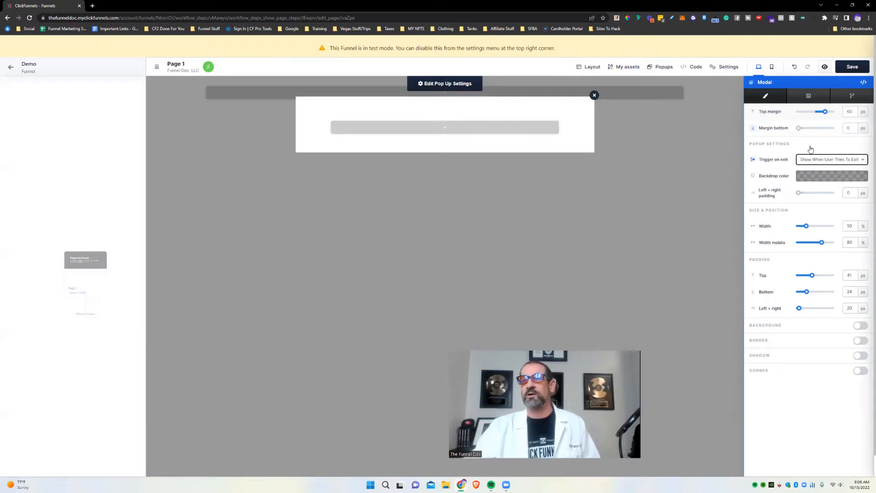
Set the pop-up's backdrop color to dark red a61e1e with 56% alpha.
click(820, 177)
click(775, 220)
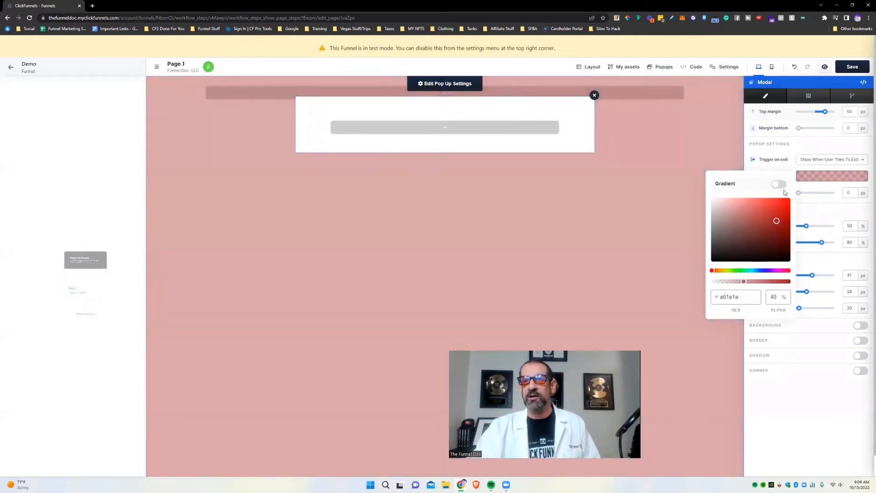
mouse_move(742, 279)
mouse_down()
mouse_move(794, 283)
mouse_move(726, 282)
mouse_move(754, 280)
mouse_up()
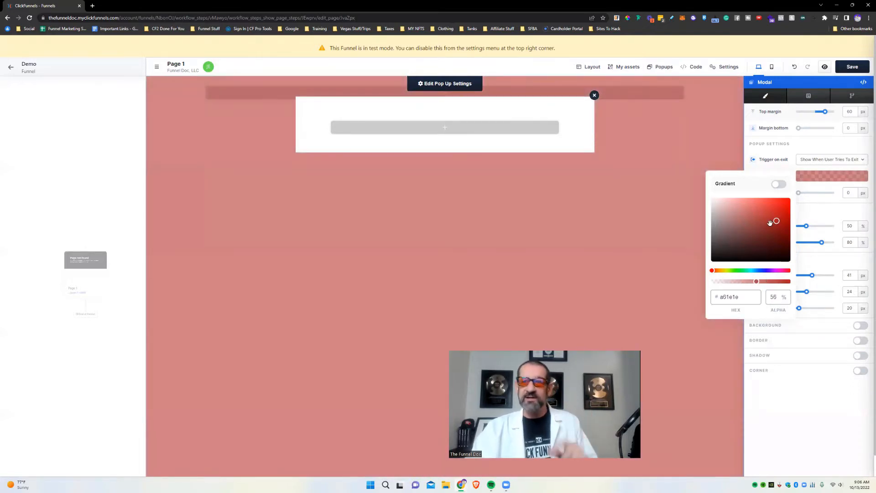
Set the pop-up's backdrop color to black 000000 with 100% alpha and try the gradient option on it.
drag(770, 222, 702, 309)
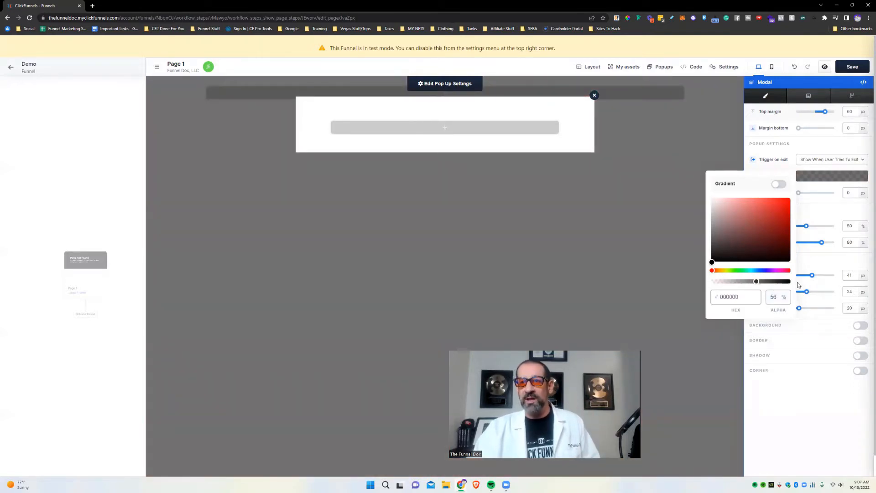
click(798, 285)
click(813, 176)
drag(758, 280, 791, 281)
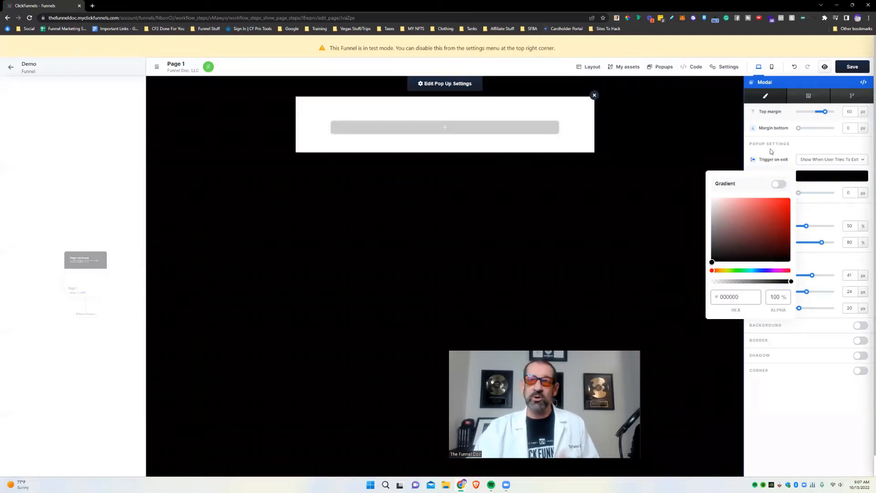
click(777, 184)
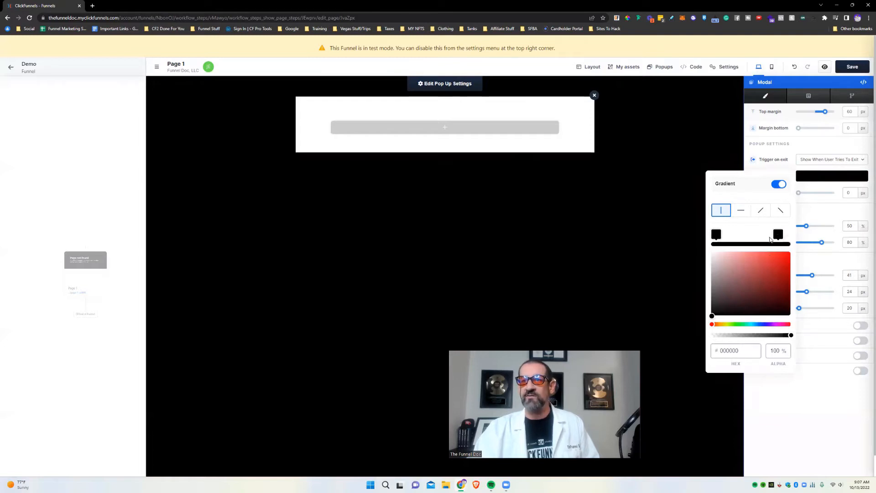
drag(785, 234, 768, 234)
click(805, 237)
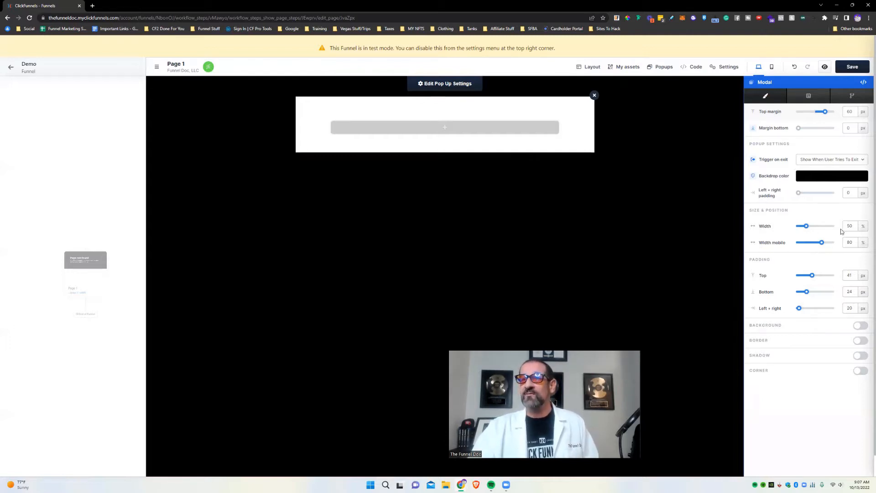
Set the pop-up's width to 35% and its mobile width to 74%.
drag(805, 230, 819, 243)
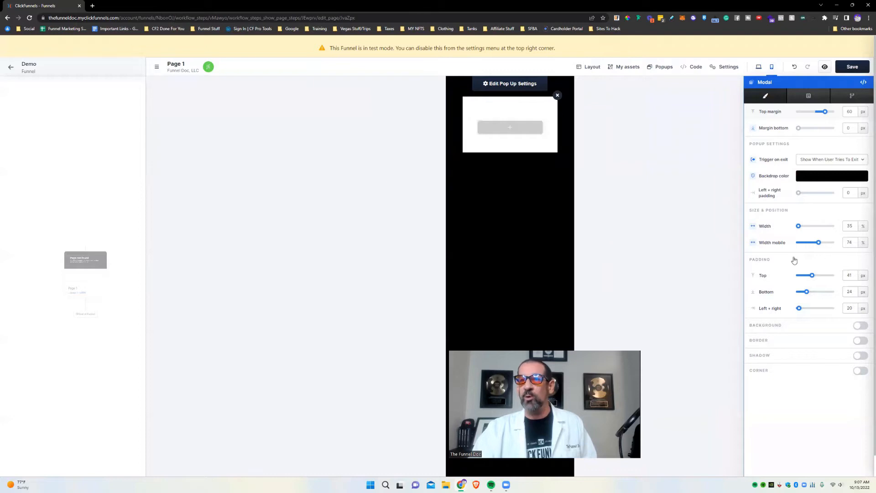
Give the pop-up a purple background image from the Backgrounds folder and switch back to the desktop view.
click(861, 325)
click(862, 342)
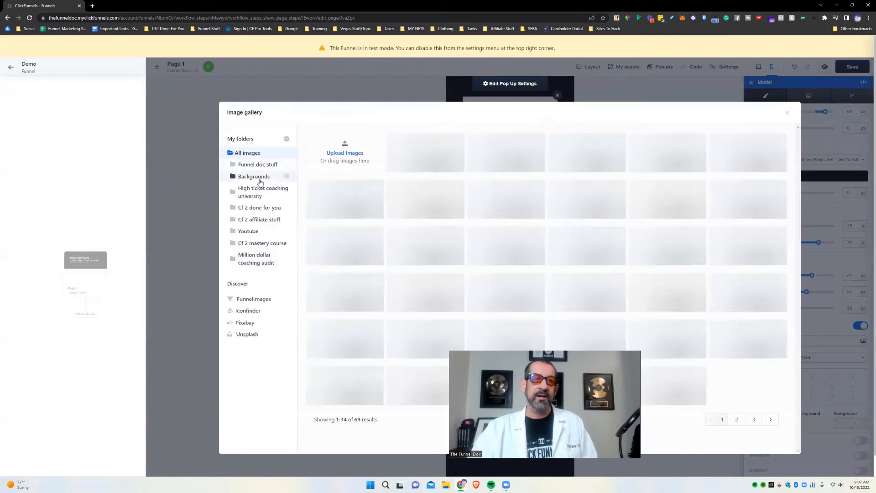
click(259, 177)
click(444, 163)
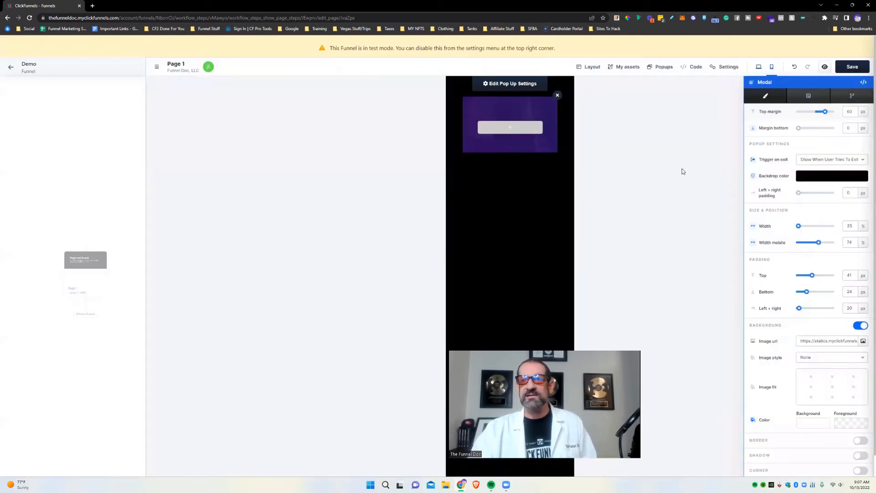
click(759, 67)
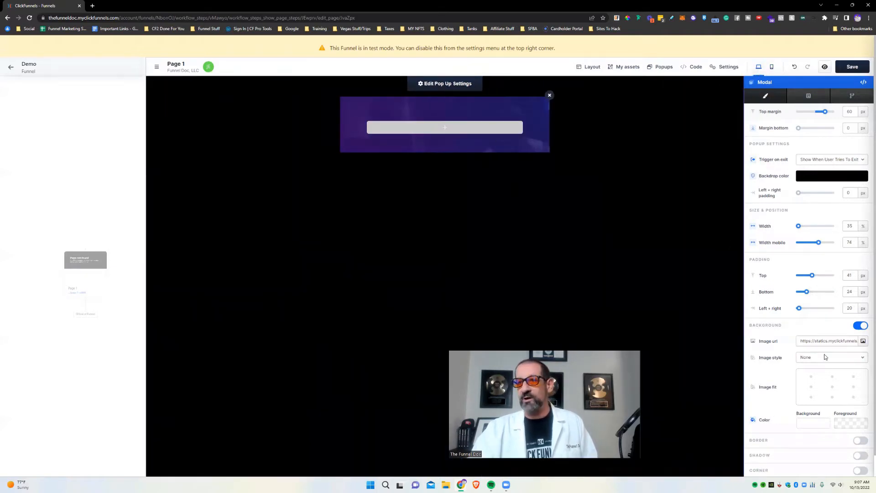
scroll(803, 387, down, 1)
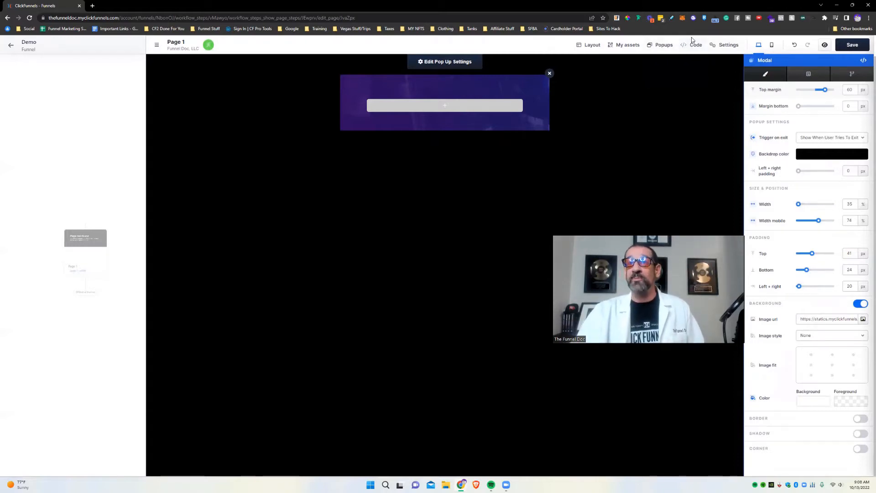
Look through the page's custom CSS, Header Code and Footer Code editors at full size, and close them.
click(694, 46)
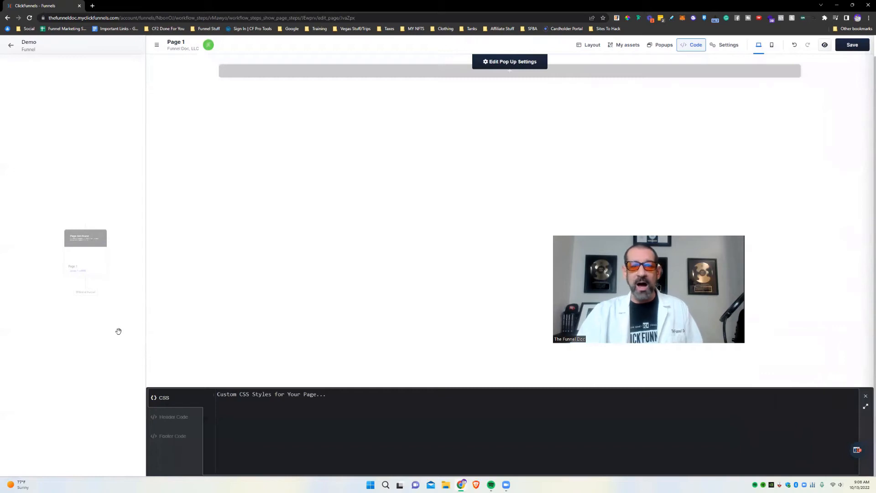
click(865, 406)
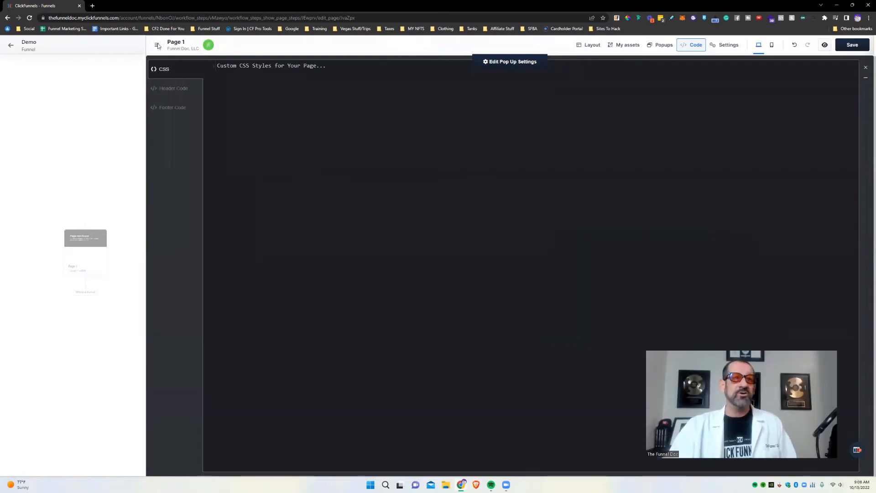
click(166, 91)
click(176, 108)
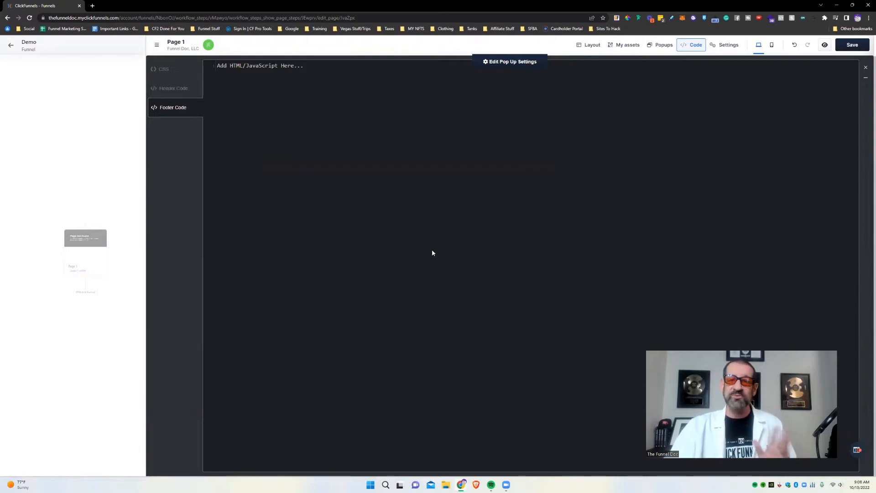
click(865, 71)
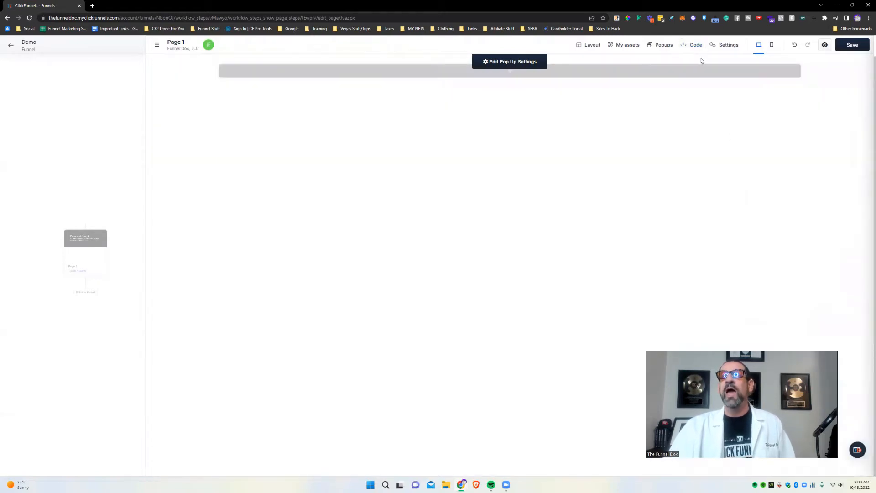
Turn on the page body's background and apply the purple award-stage image from the image gallery.
click(734, 49)
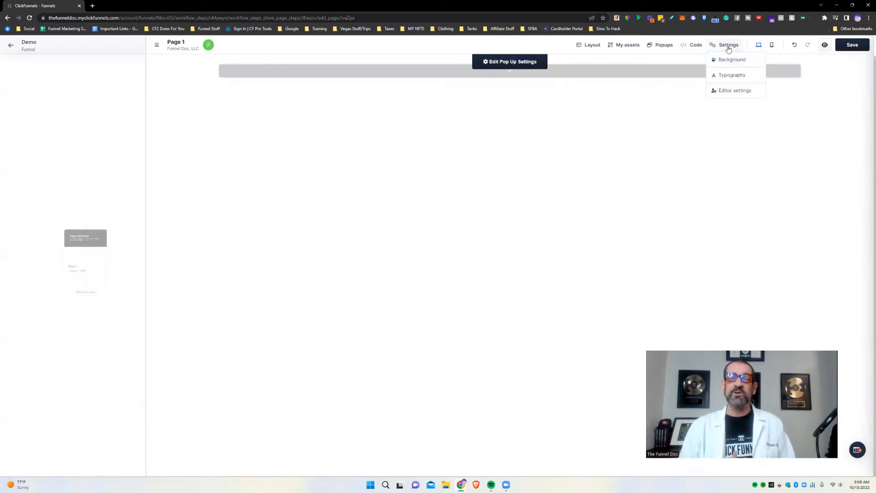
click(728, 45)
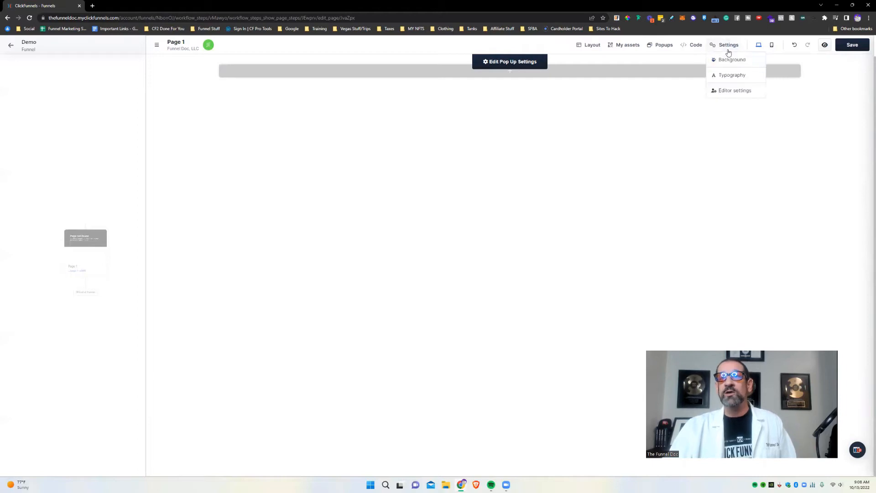
click(729, 60)
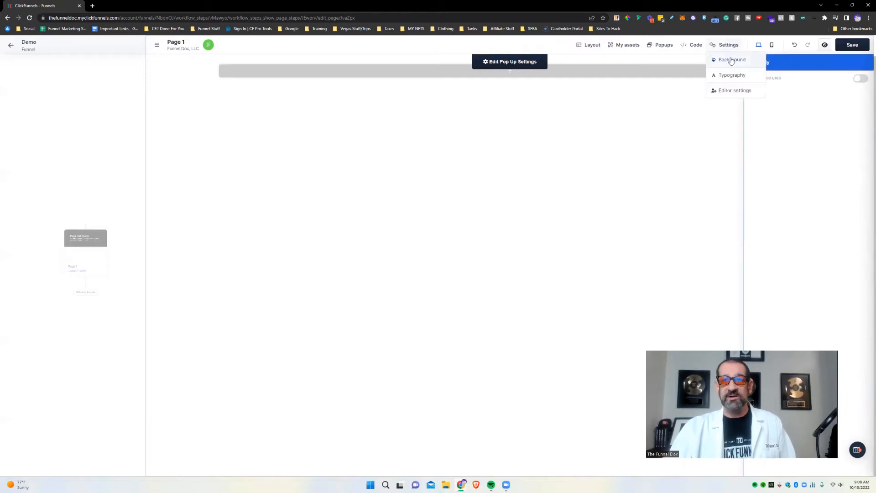
click(860, 79)
click(863, 94)
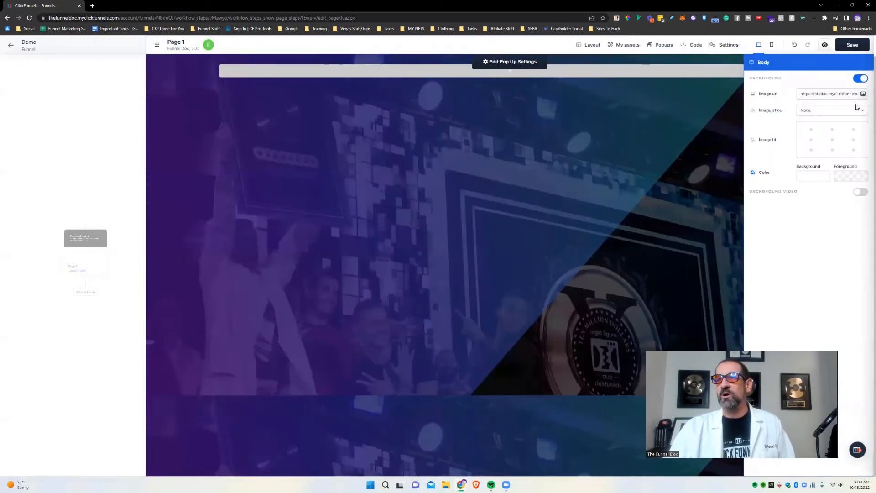
Try the Full Center, Full Center (Parallax) and Fill 100% Width styles on the page's background image.
click(822, 108)
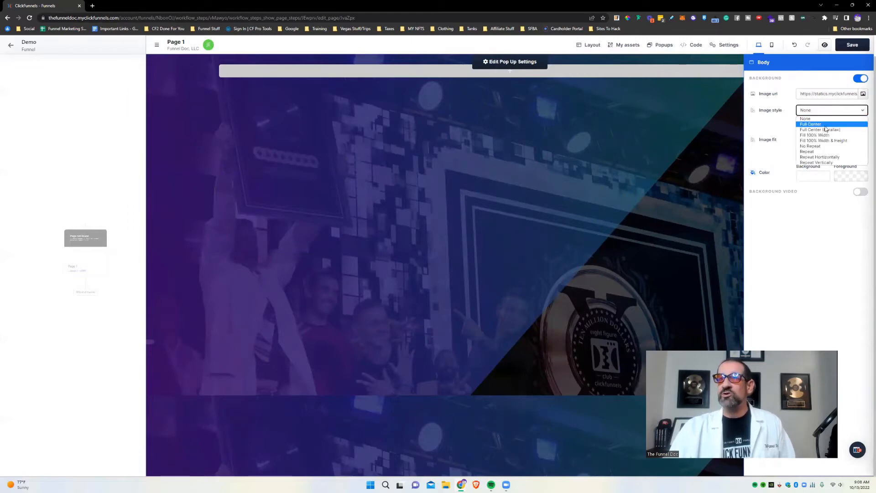
click(825, 124)
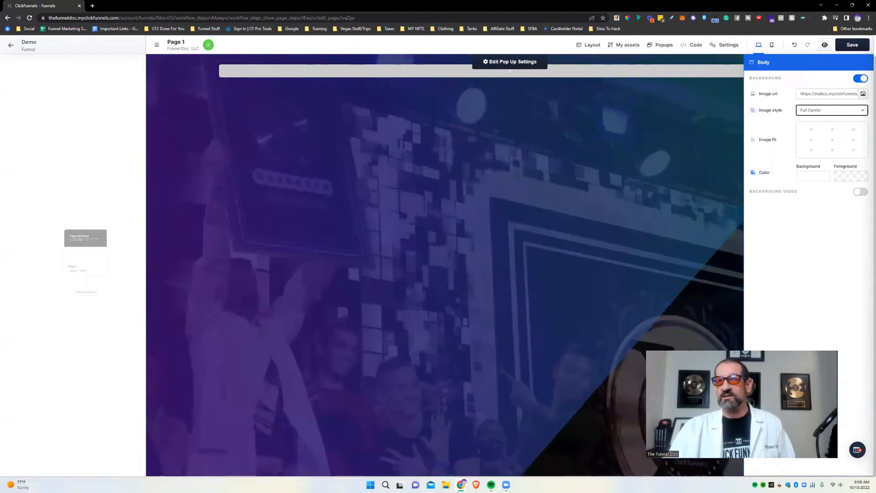
click(817, 111)
click(821, 131)
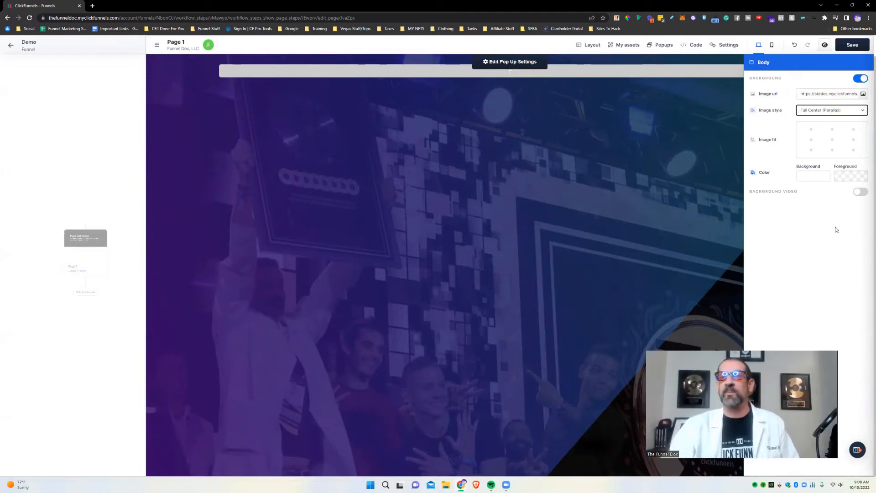
click(810, 112)
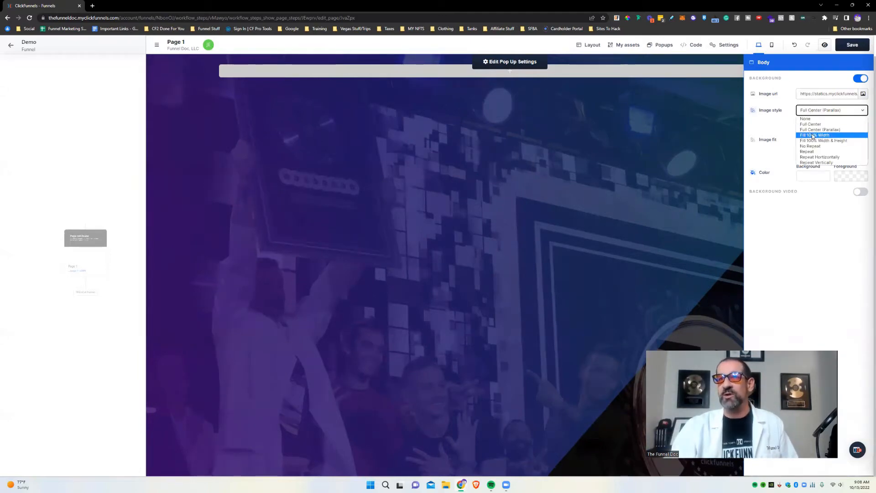
click(816, 136)
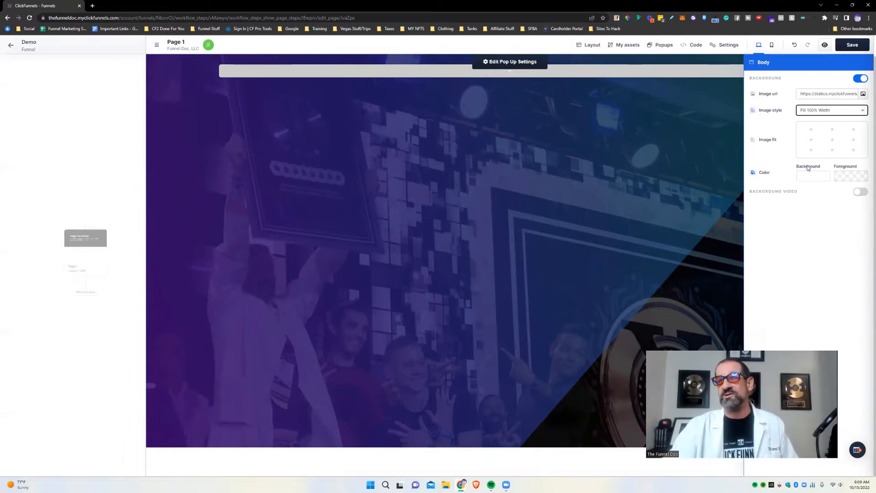
Try the Fill 100% Width & Height and No Repeat styles on the page's background image.
click(832, 114)
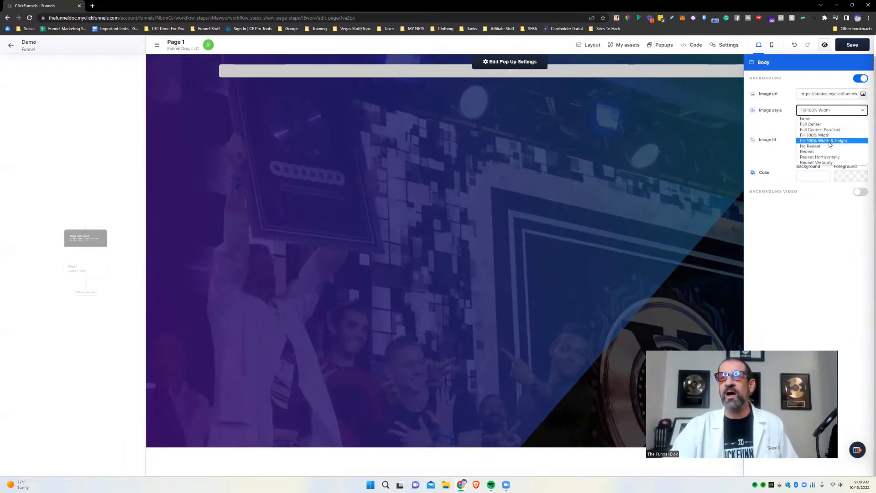
click(828, 140)
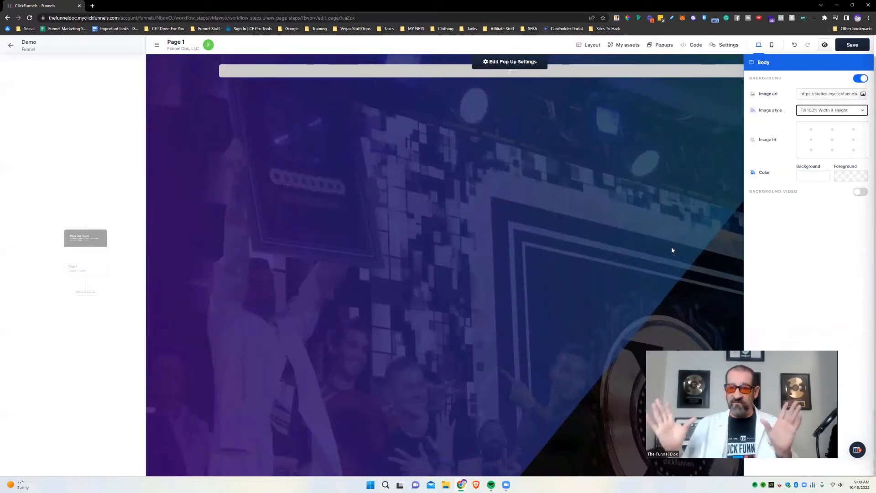
click(834, 113)
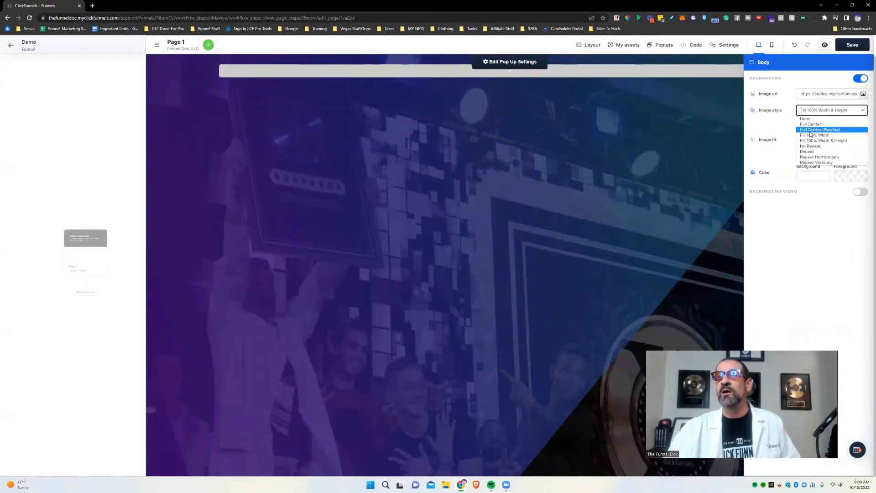
click(819, 146)
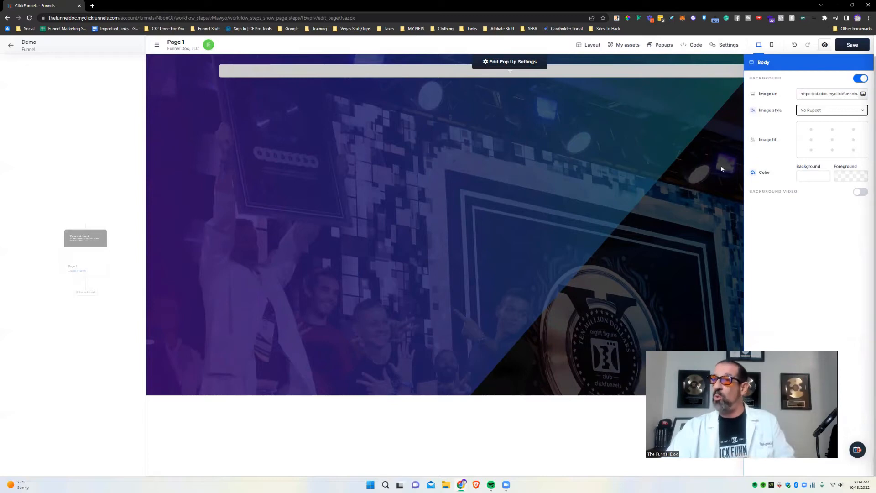
Set the page background's image style to Repeat and its image fit to top center.
click(843, 110)
click(807, 151)
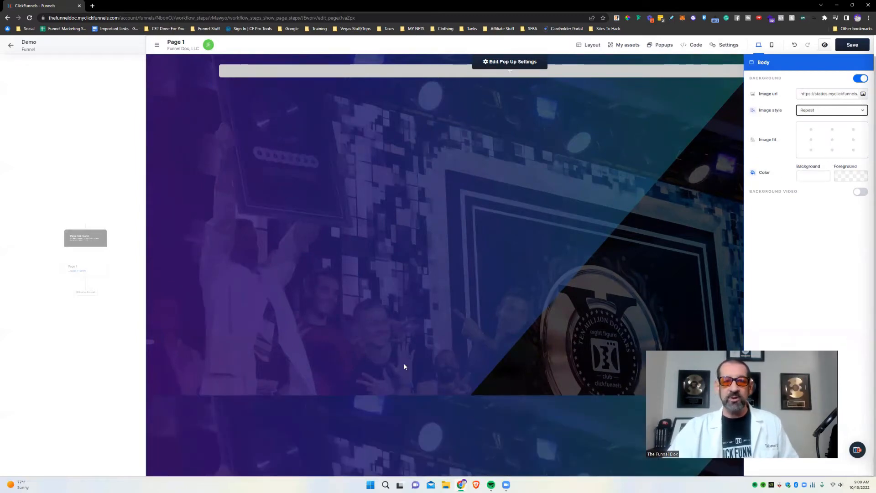
click(845, 110)
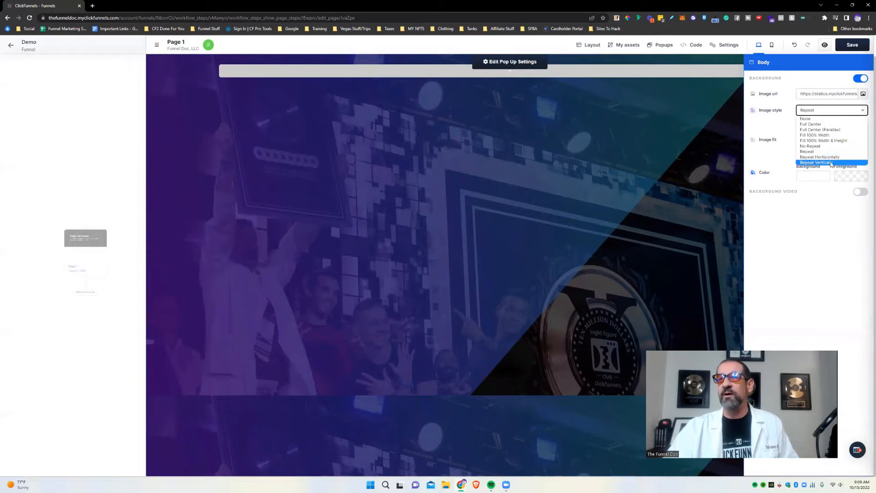
click(821, 210)
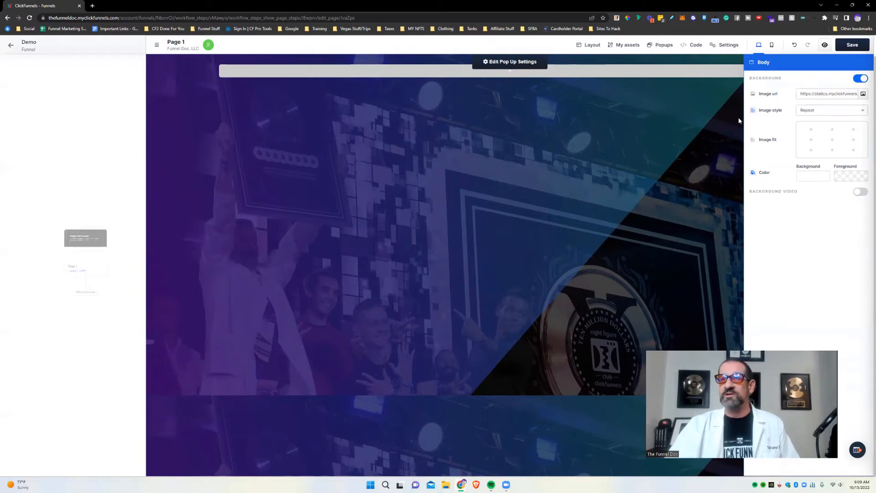
click(832, 130)
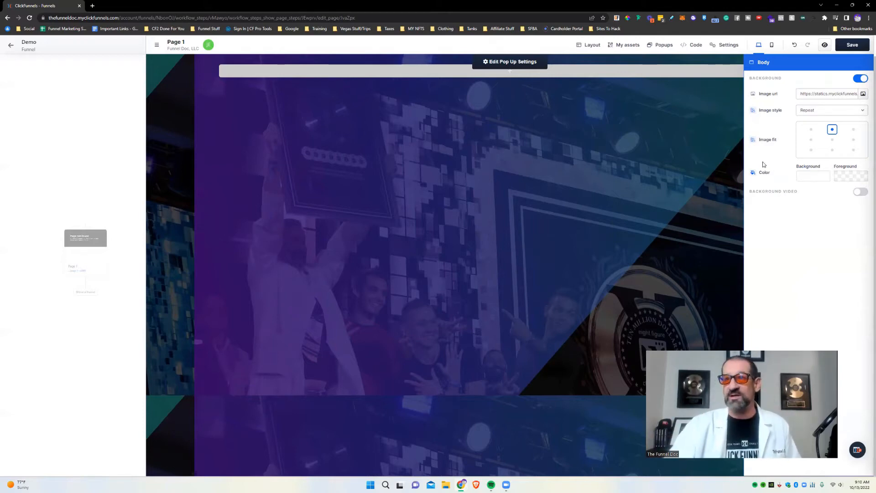
Set the page's background color to black 000000 and clear the background image URL.
click(811, 173)
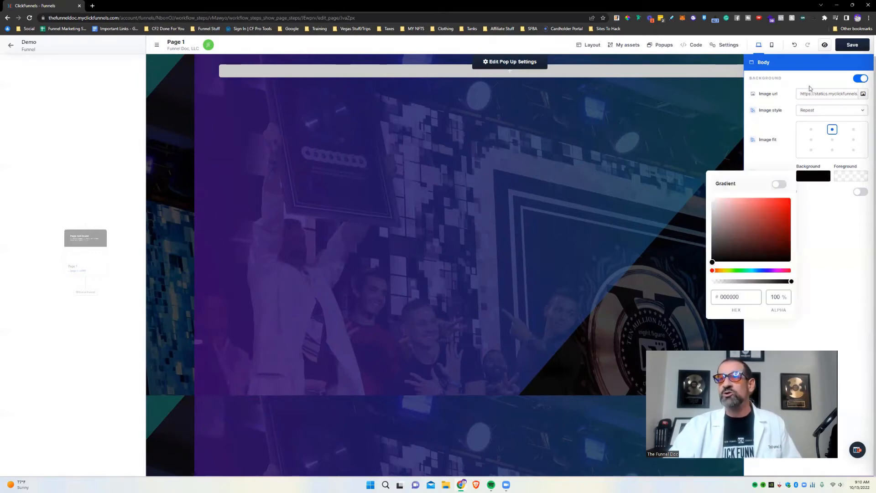
click(863, 95)
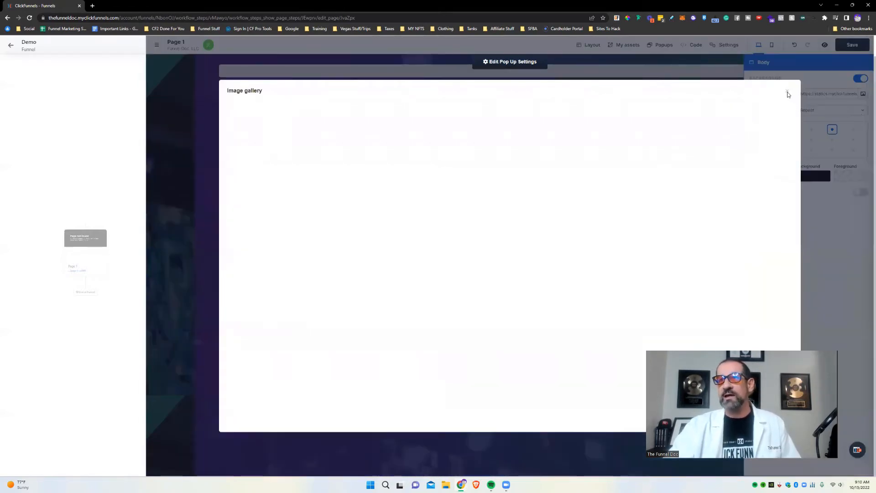
click(788, 94)
click(819, 93)
key(ctrl+a)
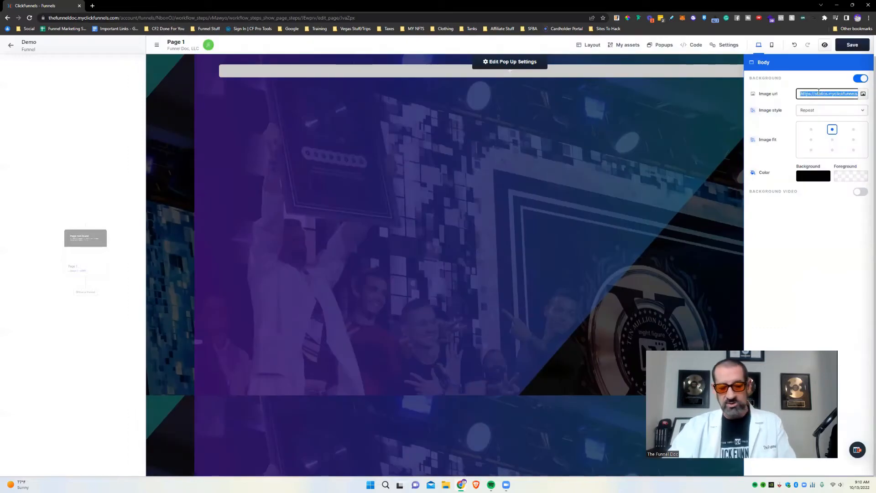
key(BackSpace)
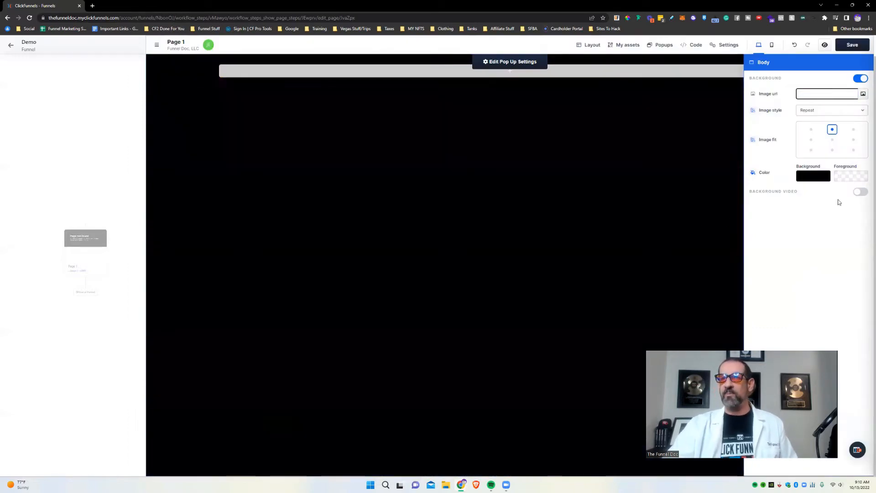
Apply the CF2 Done For You logo from the image gallery as the page's background image.
click(808, 177)
click(862, 93)
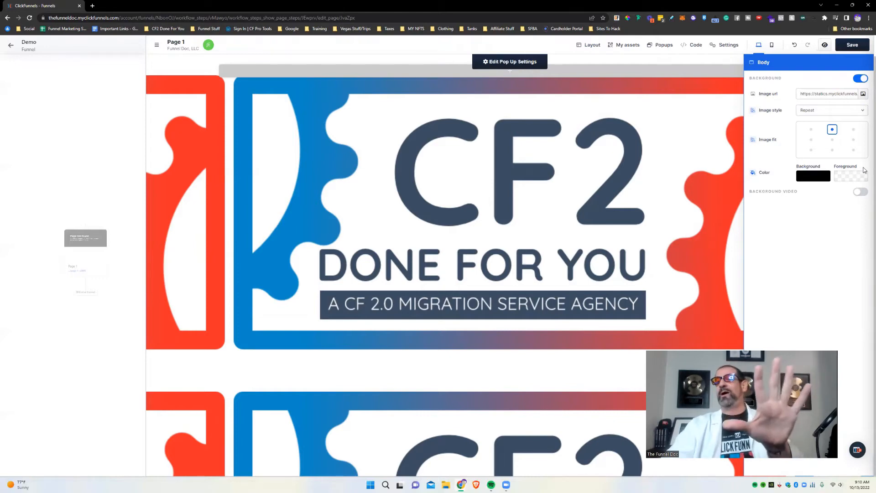
Overlay the page's background image with a black 000000 foreground color at 70% alpha.
click(846, 178)
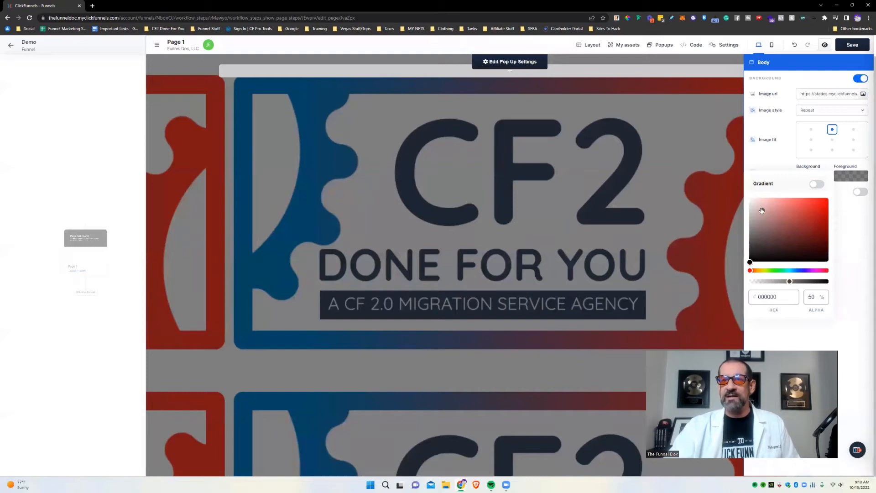
drag(794, 233, 730, 283)
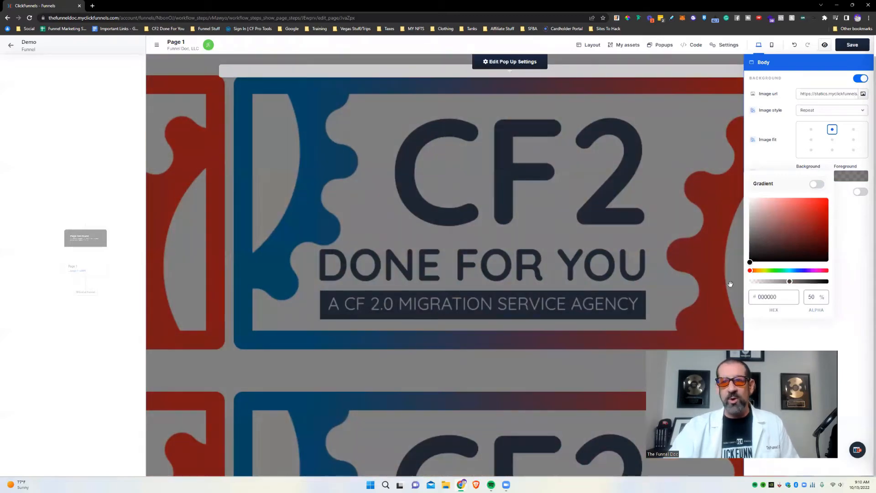
mouse_move(791, 282)
mouse_down()
mouse_move(759, 282)
mouse_move(803, 289)
mouse_up()
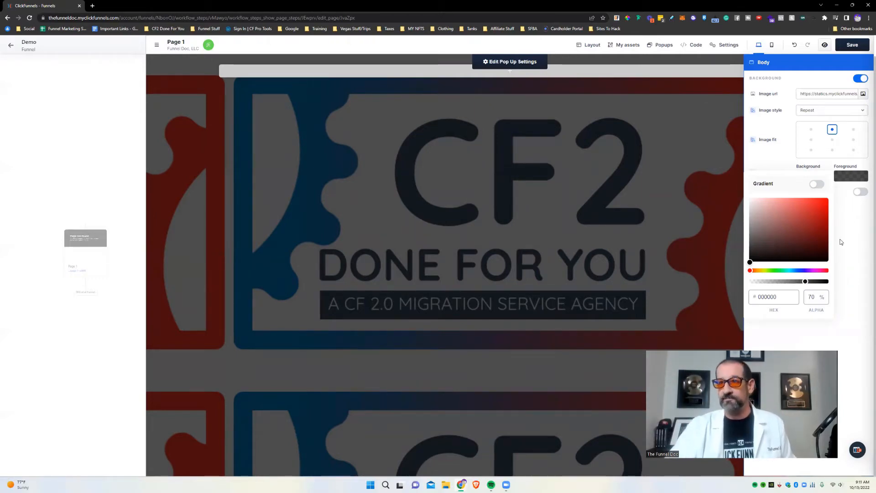
click(852, 232)
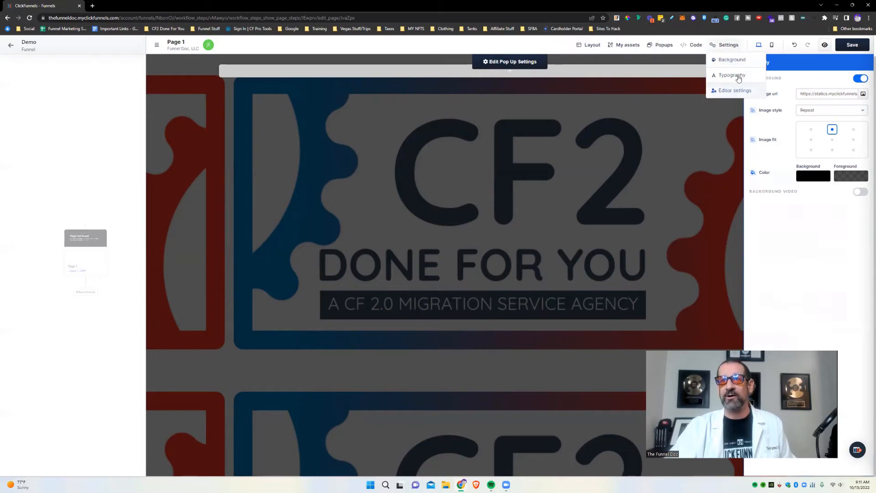
Set the page's typography content font to Oswald and look through its weight options.
mouse_move(725, 45)
click(730, 74)
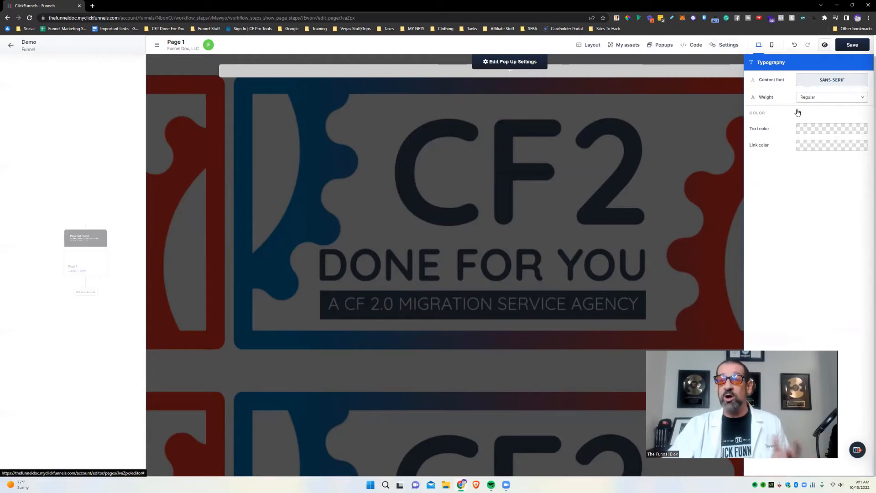
click(829, 81)
scroll(814, 159, down, 5)
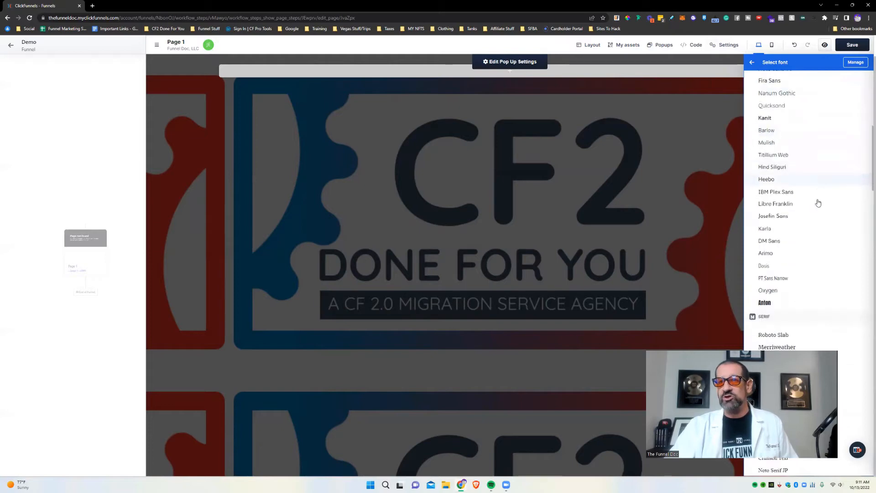
scroll(819, 203, up, 5)
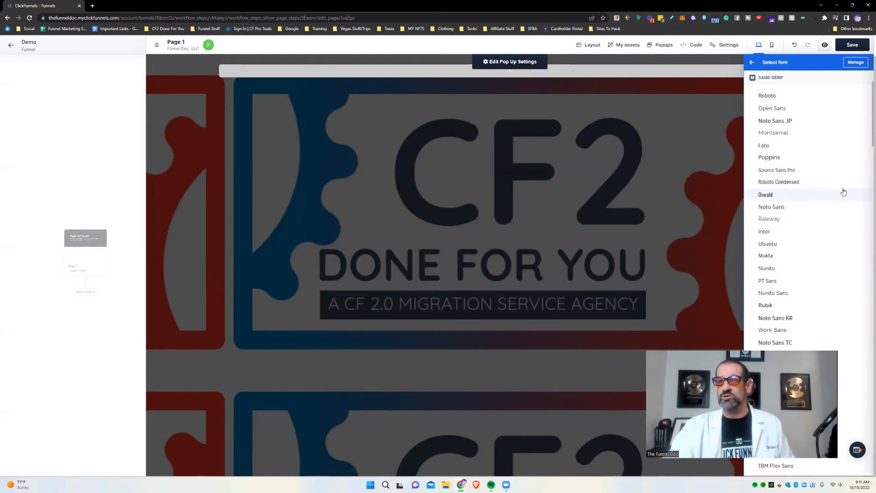
click(843, 194)
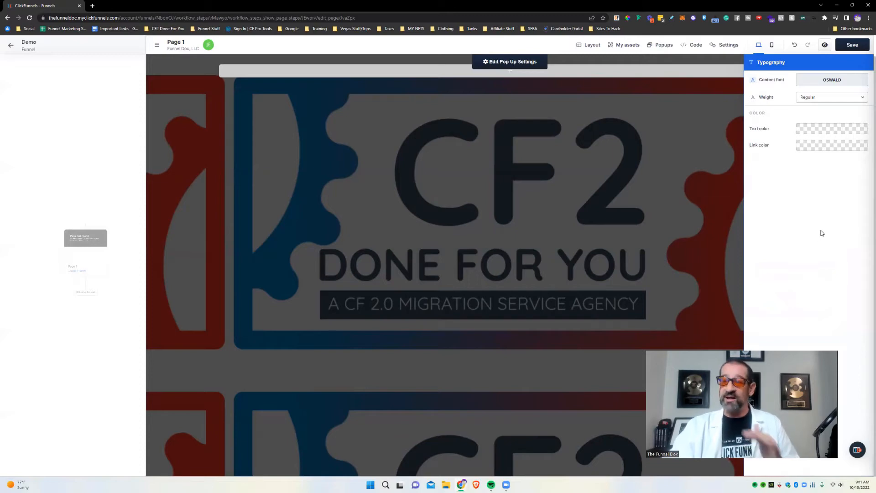
click(827, 99)
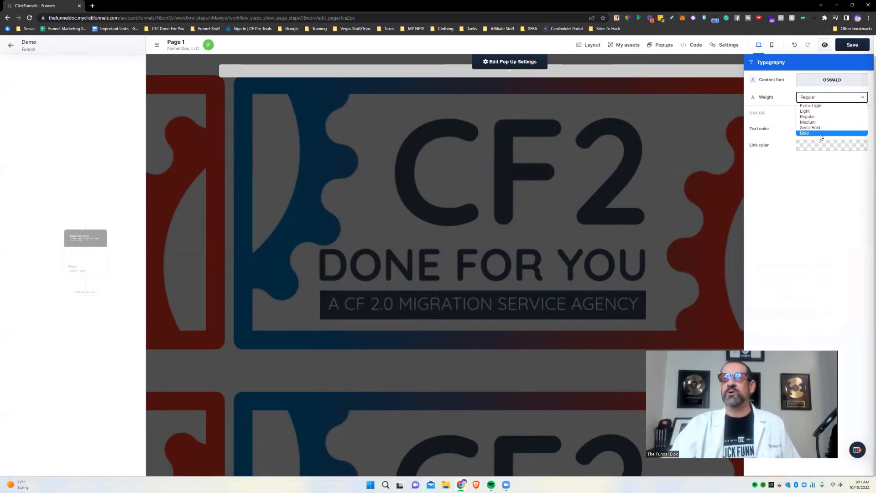
click(779, 164)
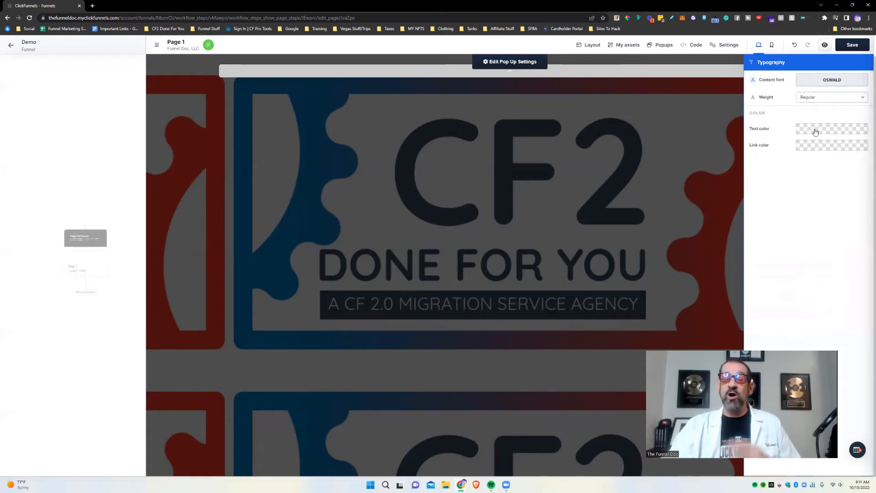
Set the page's text color to white ffffff and its link color to red ff0000.
click(815, 132)
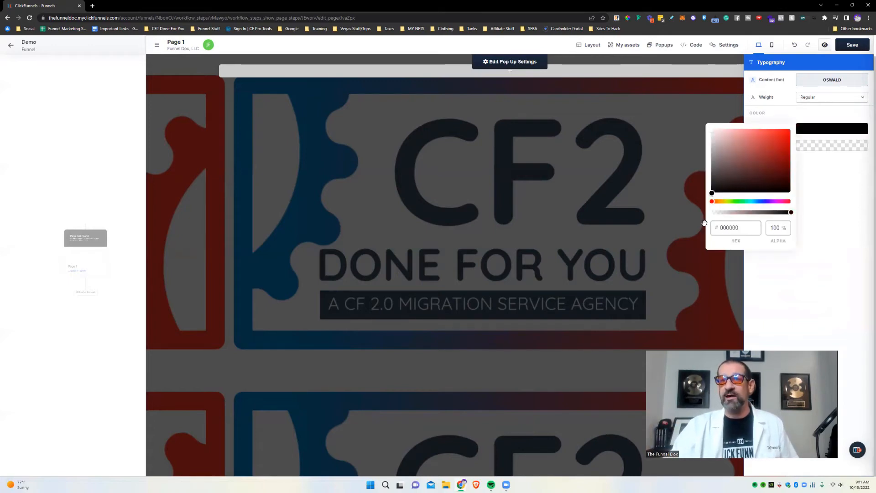
drag(745, 166, 682, 99)
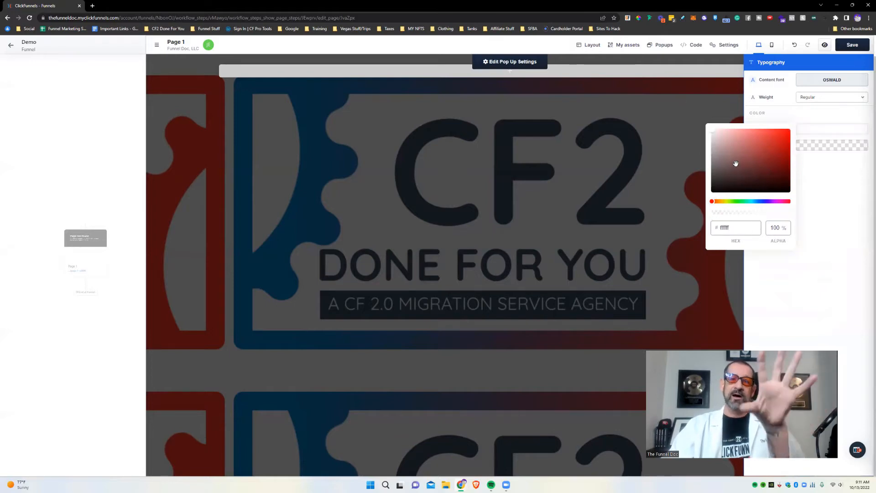
click(826, 270)
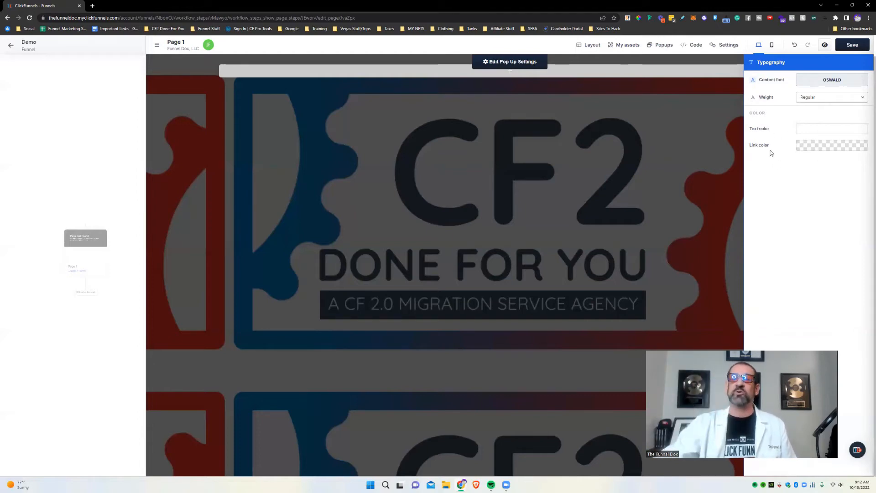
click(824, 145)
drag(775, 192, 794, 142)
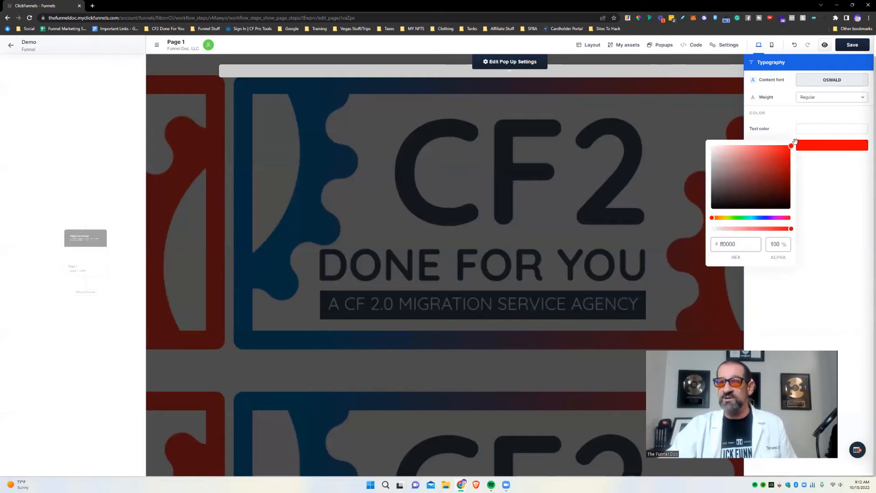
click(826, 240)
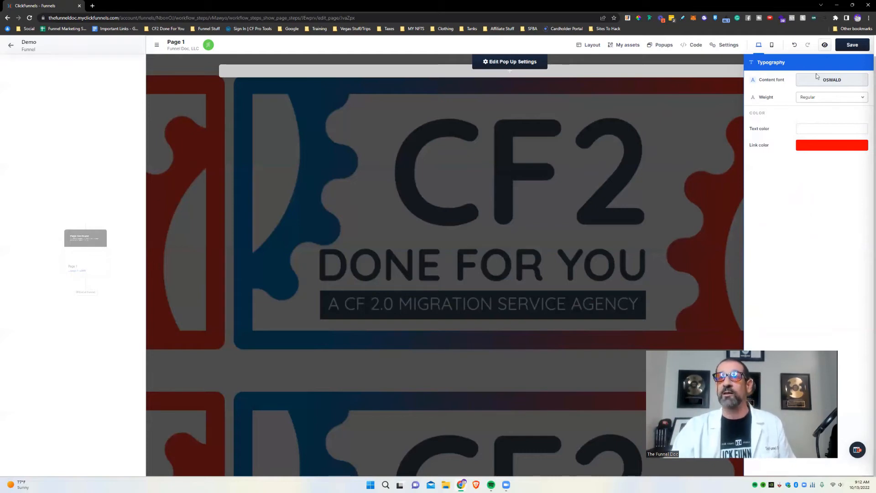
Close the typography settings and view the page in its mobile layout.
click(771, 44)
click(759, 45)
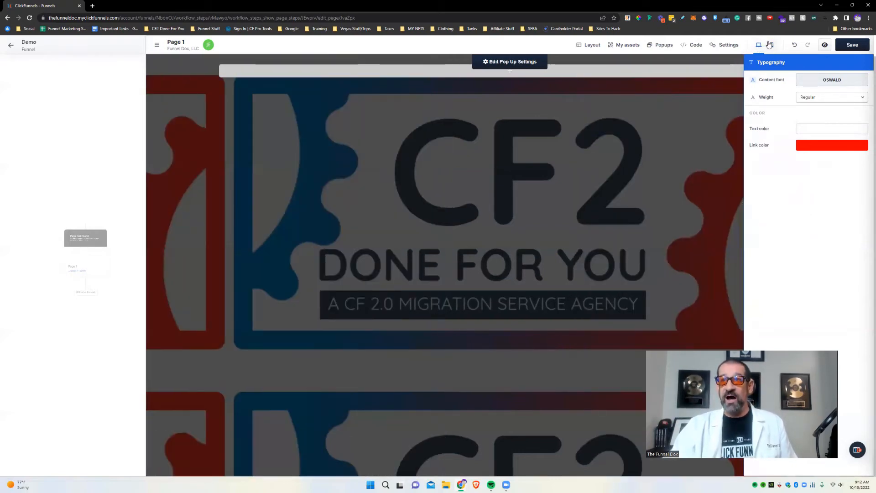
click(740, 64)
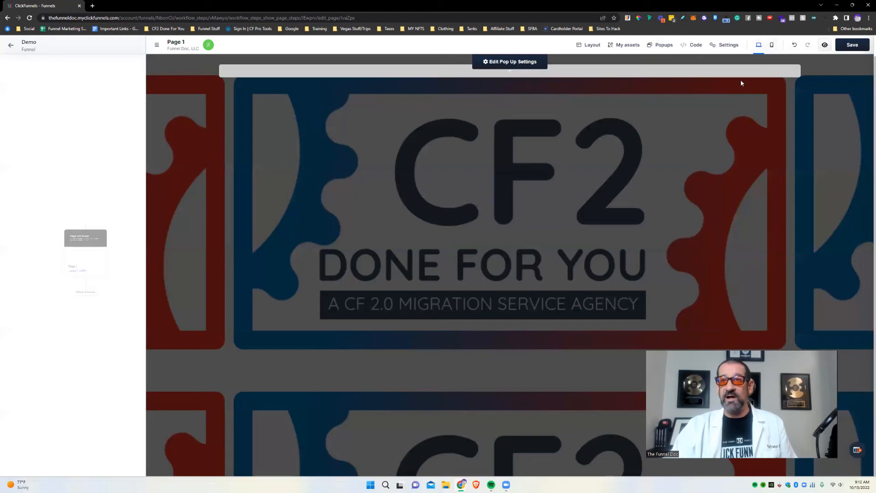
click(771, 45)
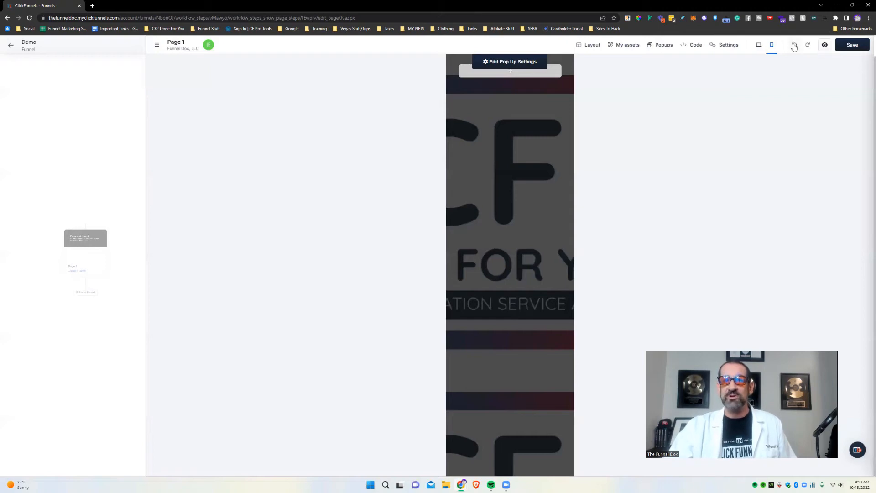
Try undoing and redoing the last page change with the row library open, and close the library.
click(510, 72)
click(727, 119)
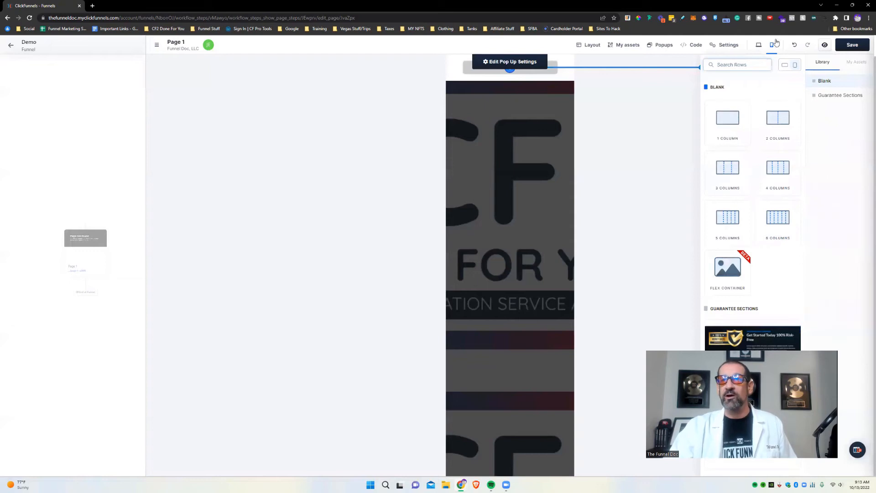
click(795, 45)
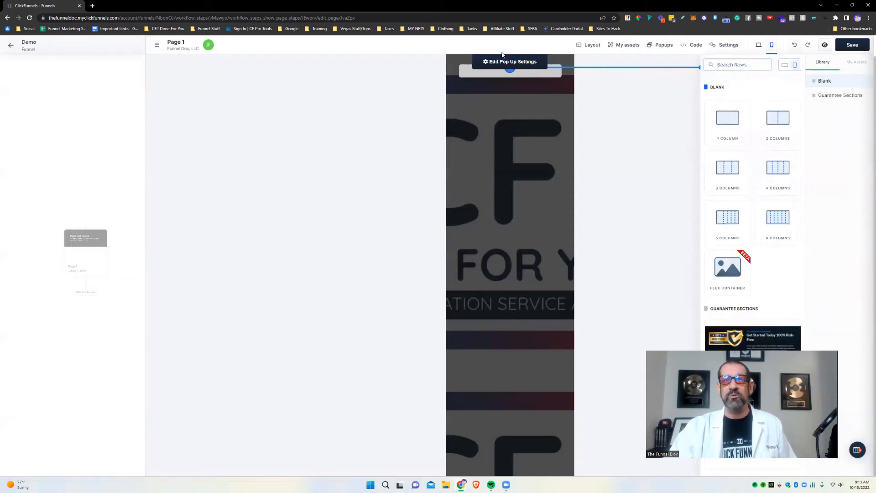
click(808, 46)
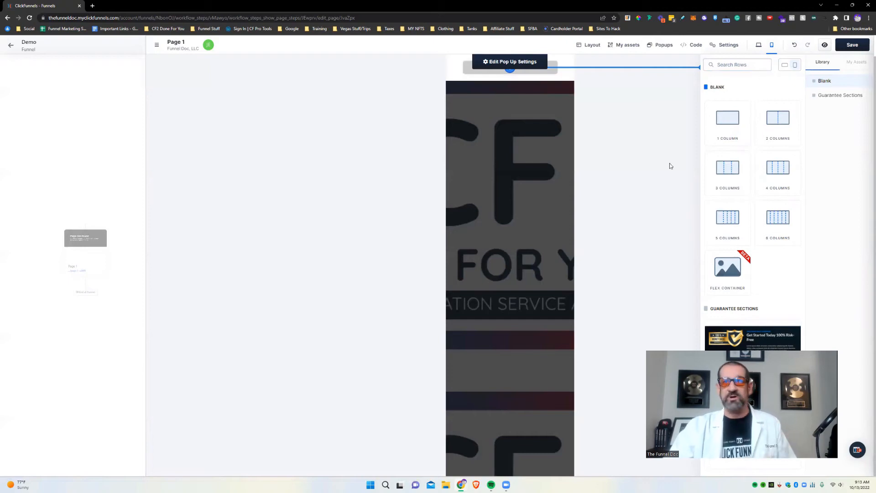
click(669, 164)
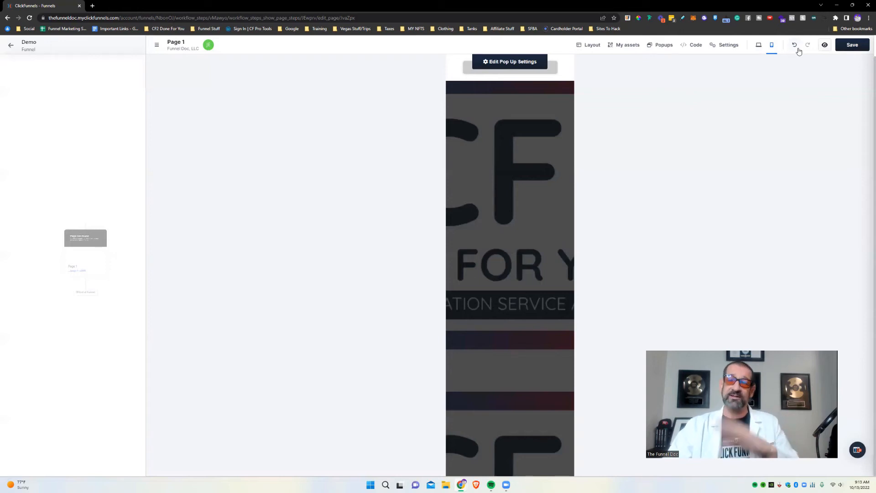
Save the page, preview the saved version in the browser and return to the editor.
click(823, 45)
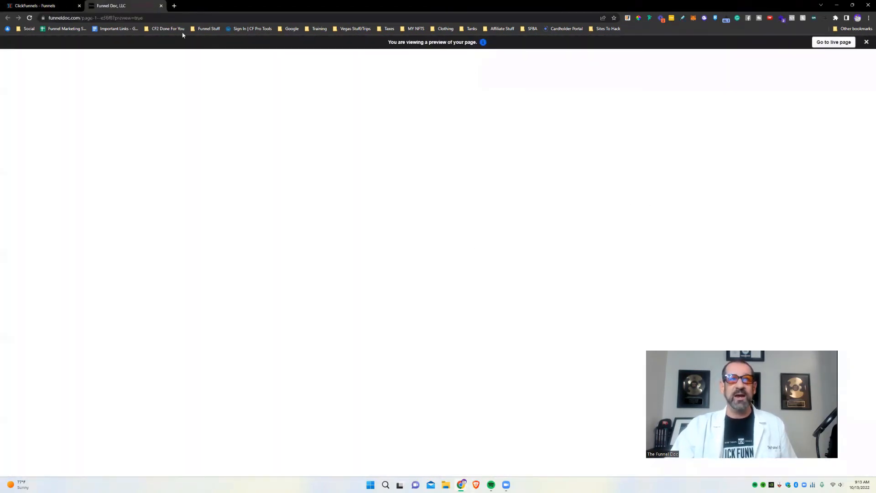
click(36, 5)
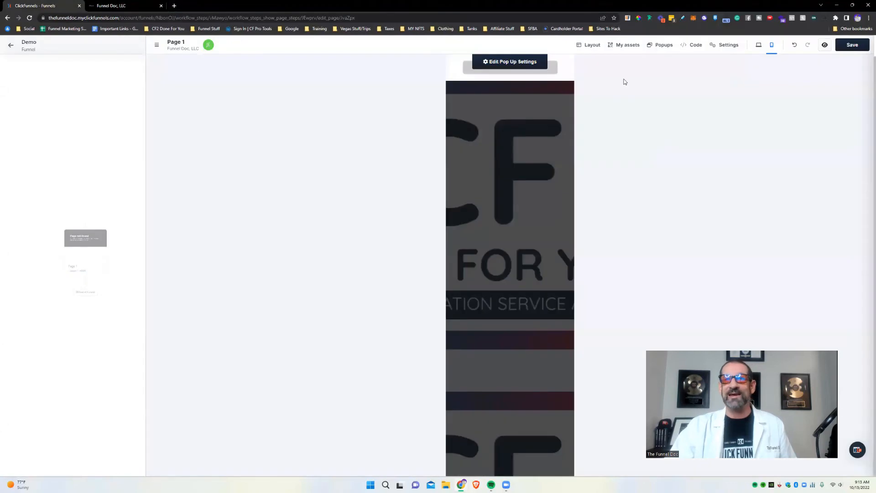
click(852, 45)
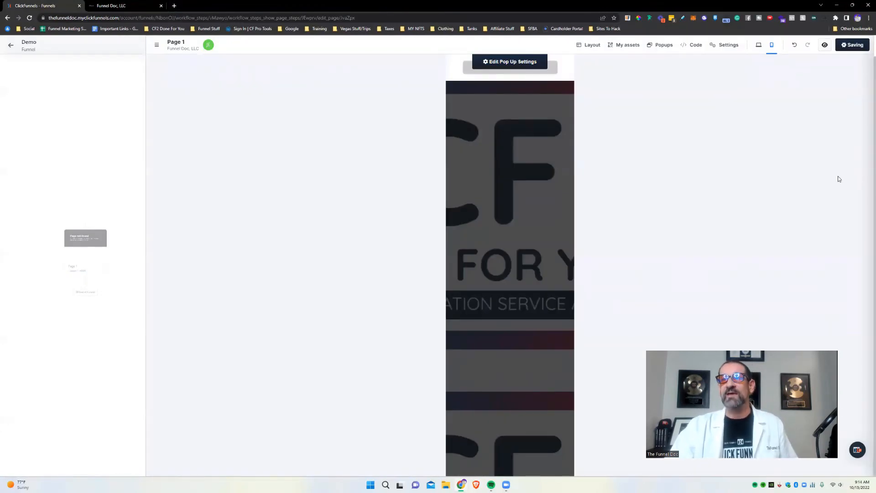
click(161, 5)
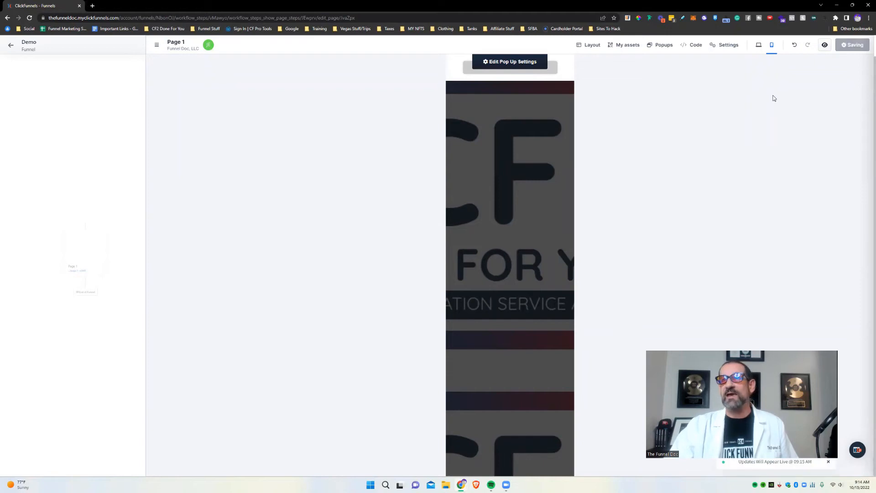
click(824, 44)
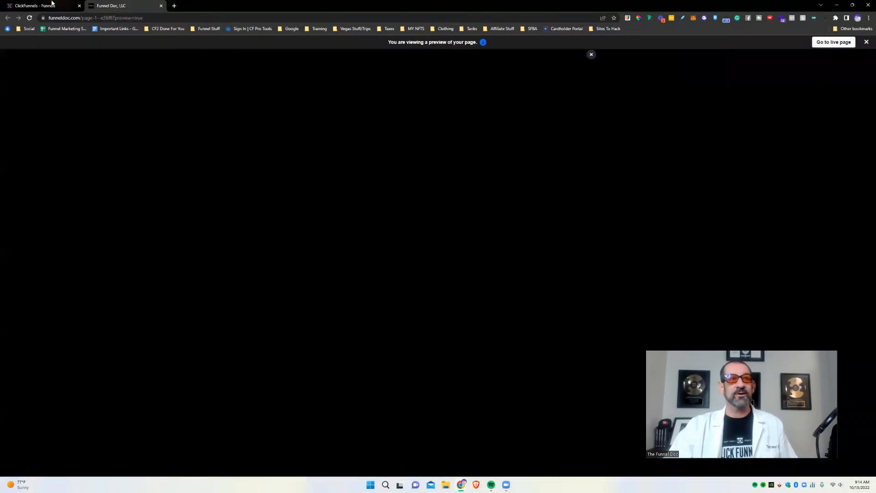
click(51, 5)
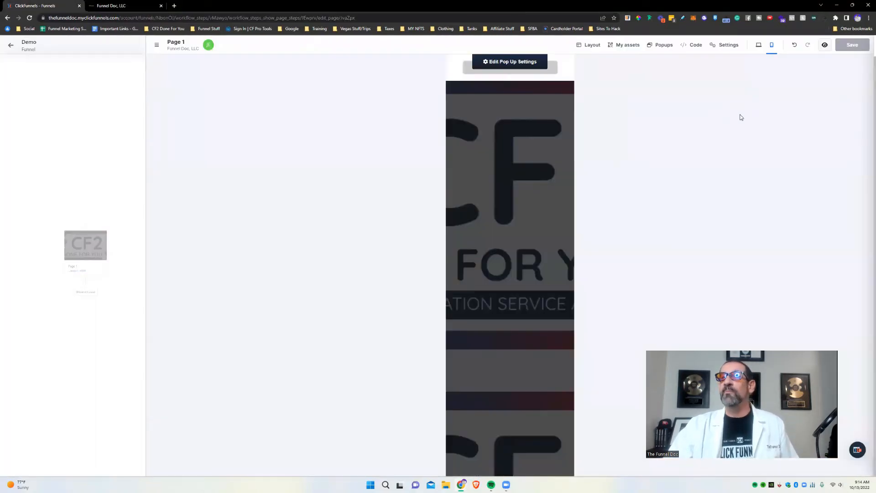
Hide the pop-up, return the editor to the desktop layout and close the modal settings.
click(699, 124)
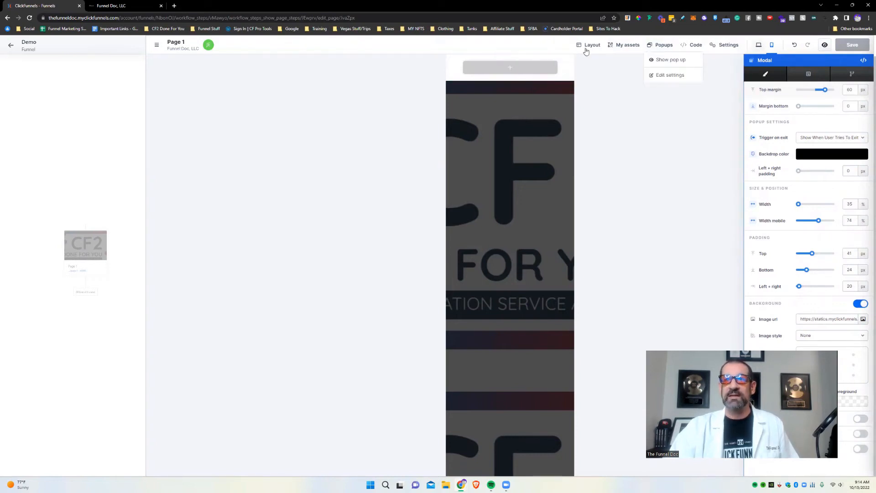
click(758, 45)
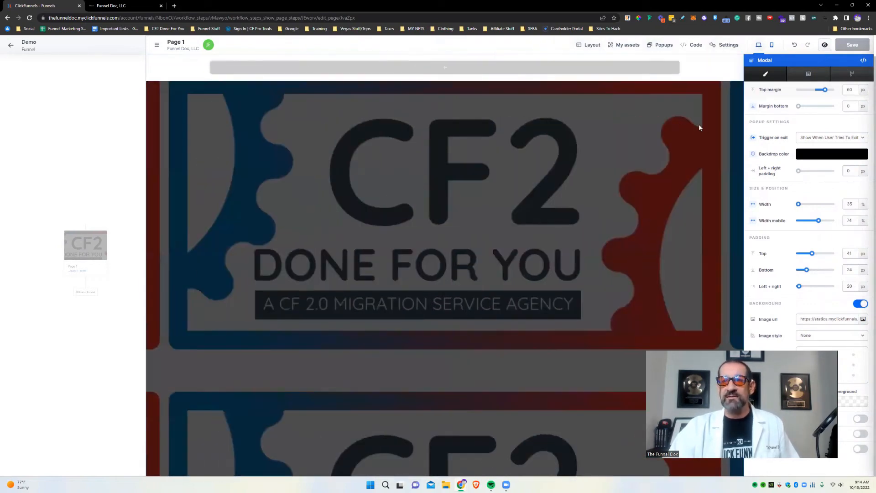
click(714, 59)
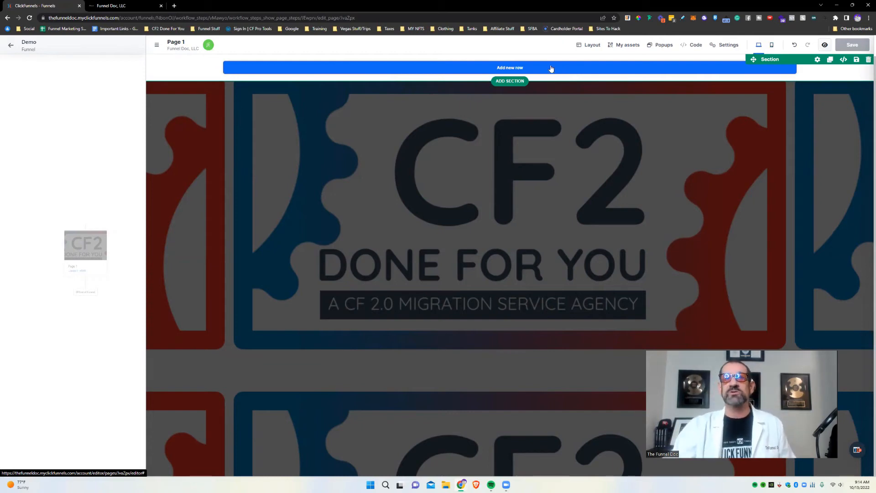
Examine the section's settings and its save options, including name, folder and Make section Universal, and close them without saving.
click(817, 60)
click(695, 76)
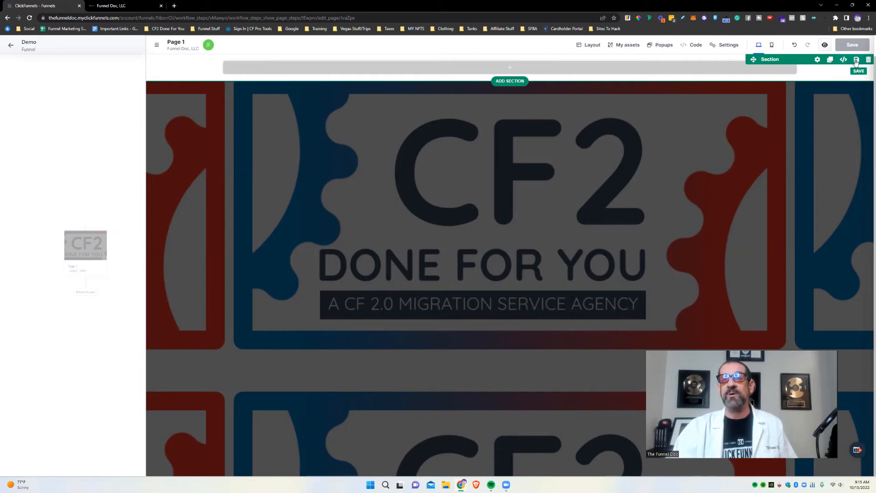
click(856, 60)
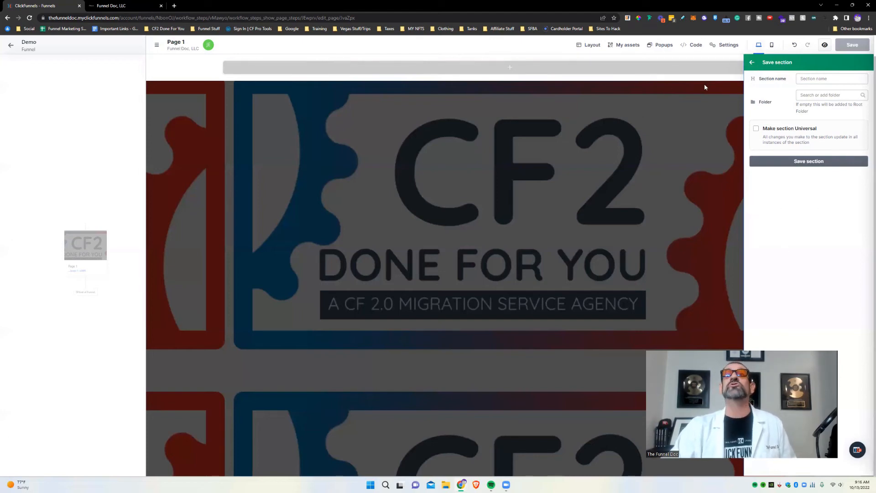
click(717, 159)
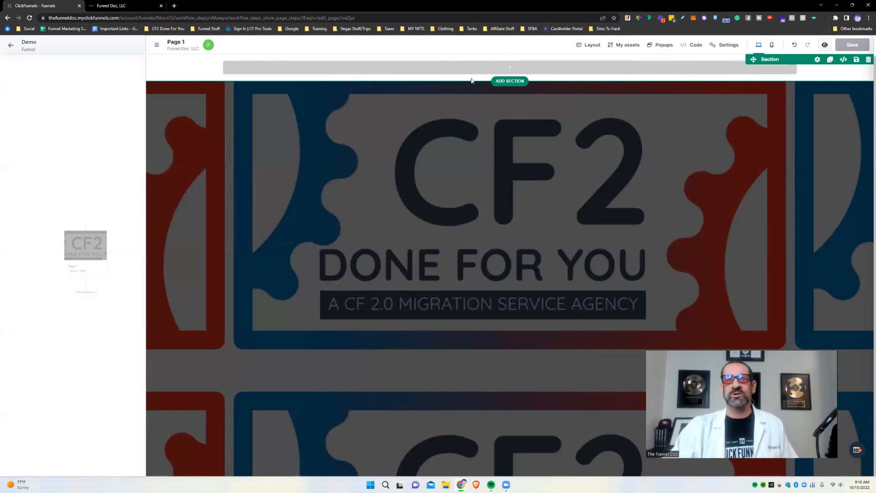
Look over the blank and guarantee row layouts in the row library and close it.
click(568, 70)
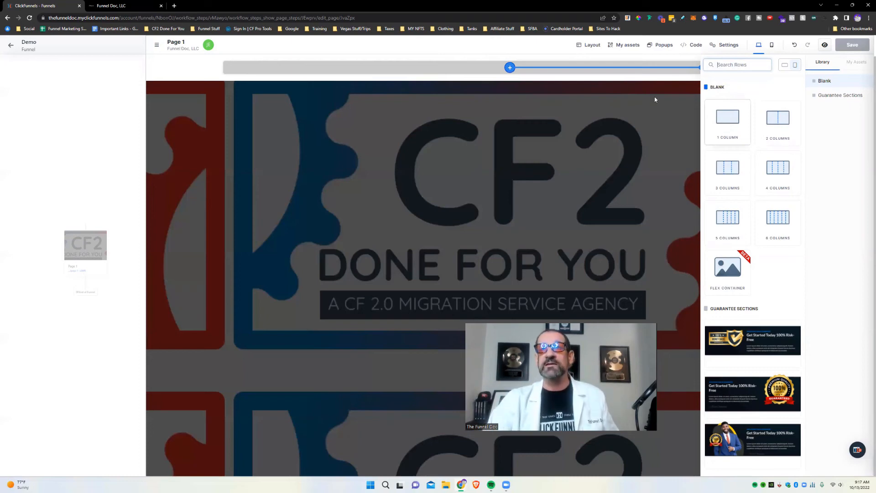
click(656, 78)
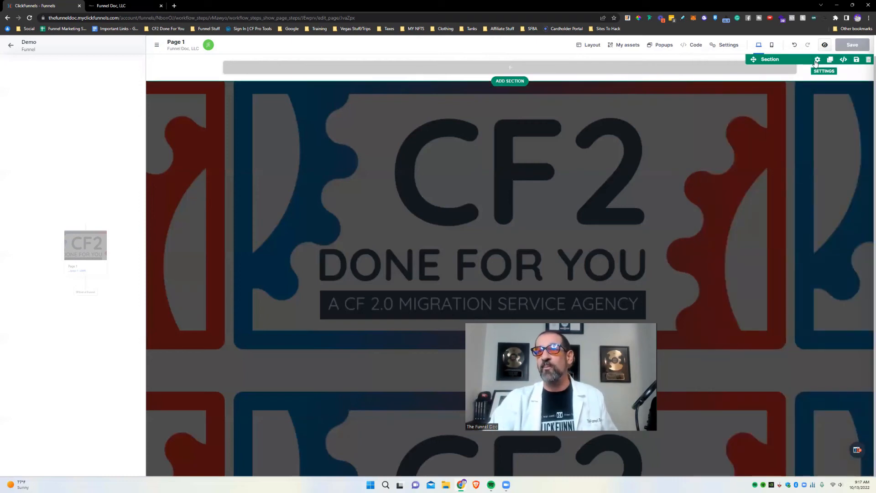
Try the section widths XS, S, M and L, restore XL, and check the stickiness options without choosing another.
click(816, 60)
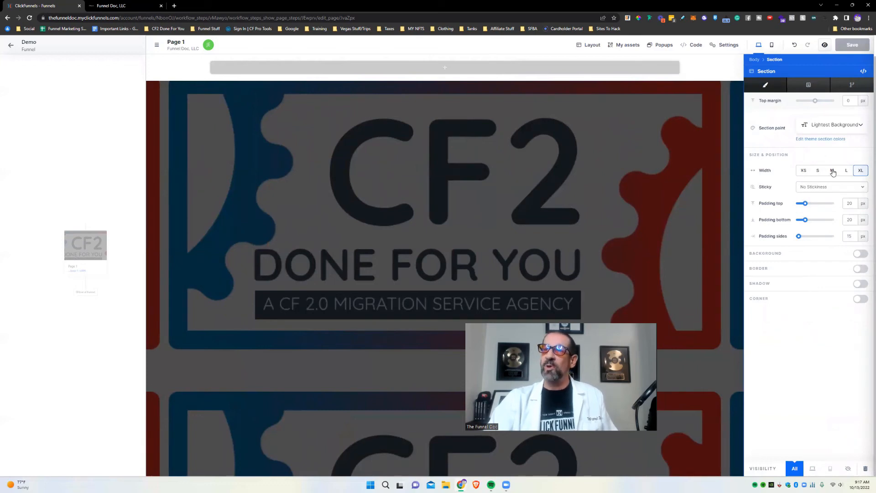
click(802, 172)
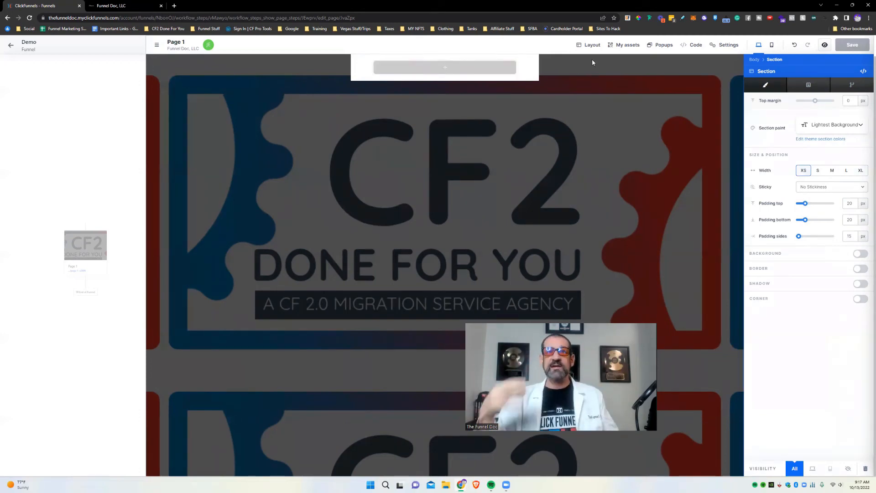
click(819, 171)
click(831, 171)
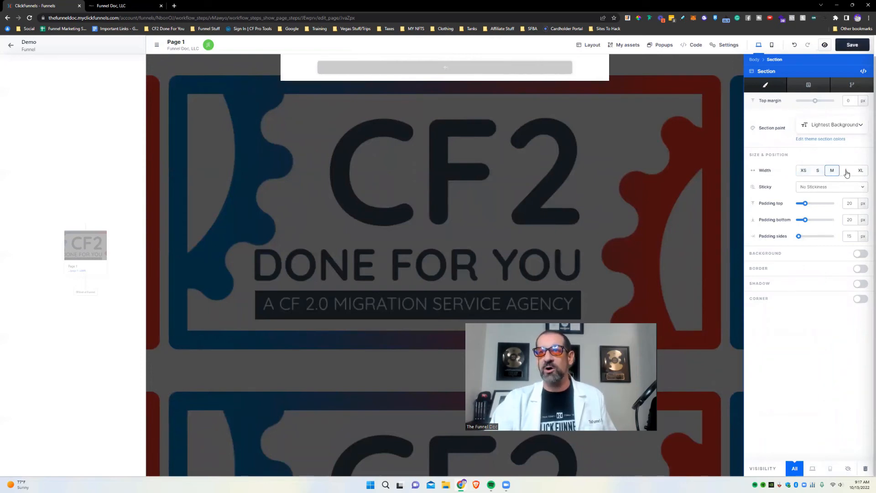
click(846, 170)
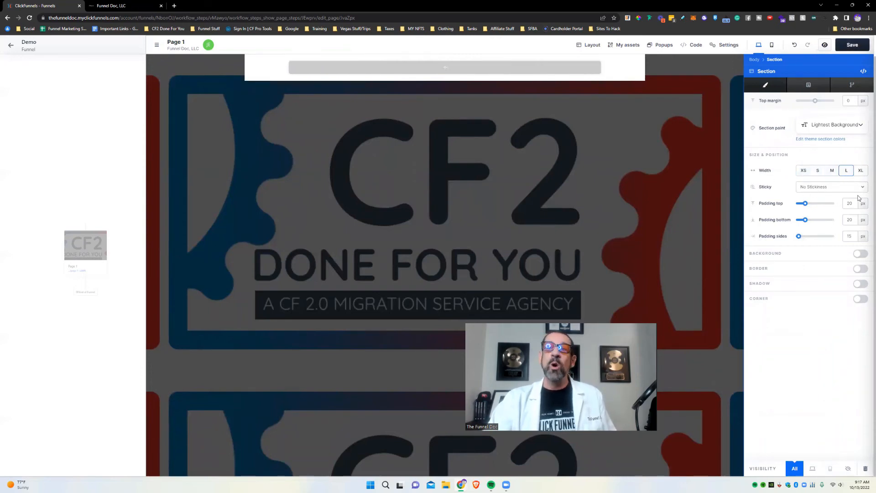
click(860, 170)
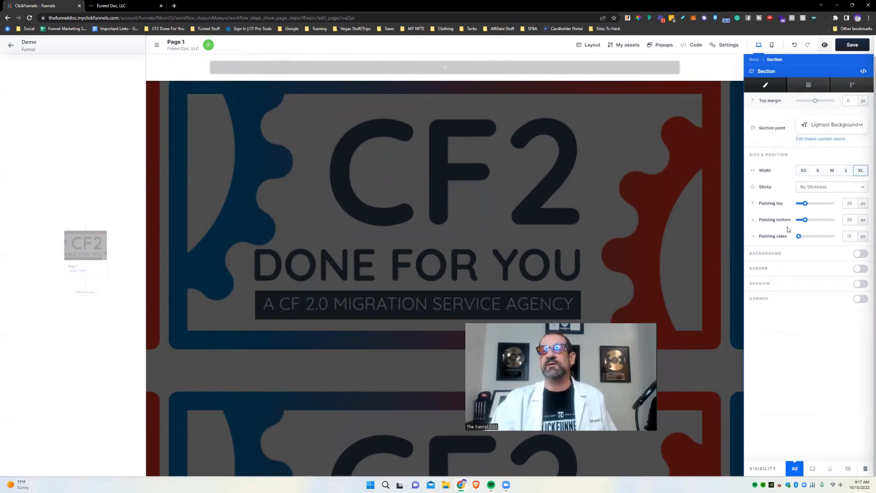
click(815, 186)
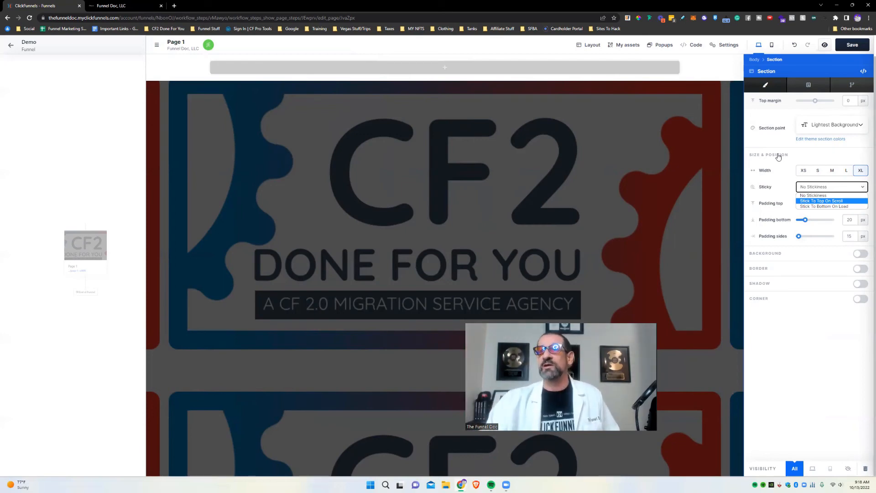
click(779, 190)
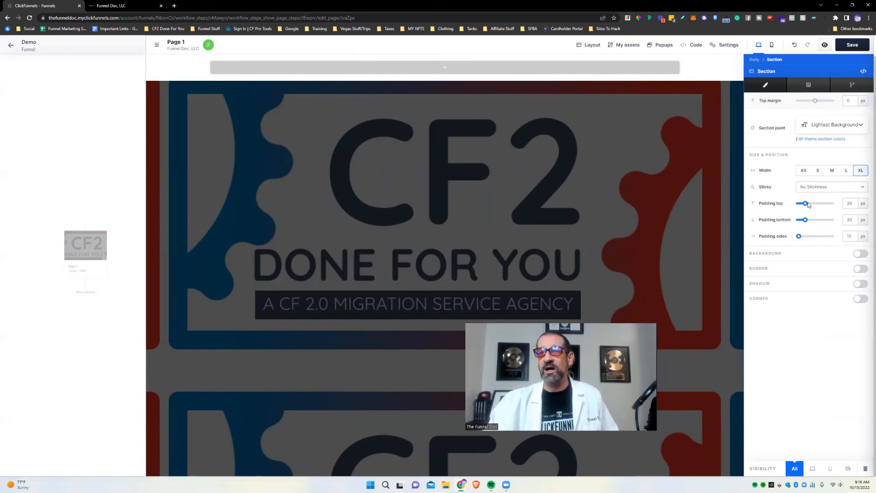
Set the section's top margin to 80 px, top padding to 91 px, bottom padding to 60 px and side padding to 0.
mouse_move(805, 204)
mouse_down()
mouse_move(823, 204)
mouse_move(783, 205)
mouse_move(802, 203)
mouse_up()
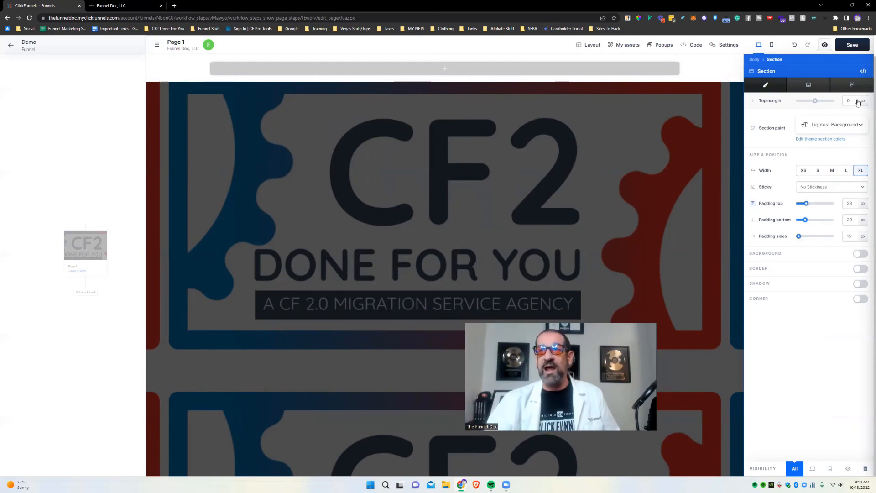
drag(816, 100, 828, 101)
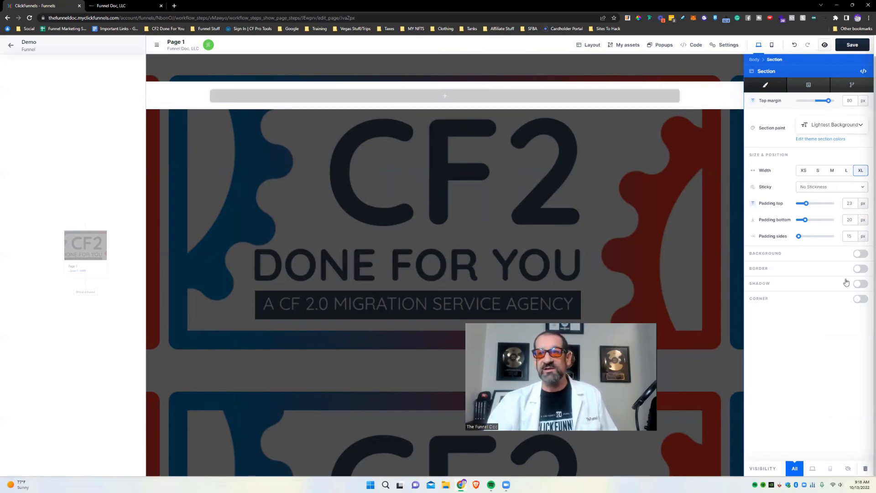
drag(806, 204, 828, 204)
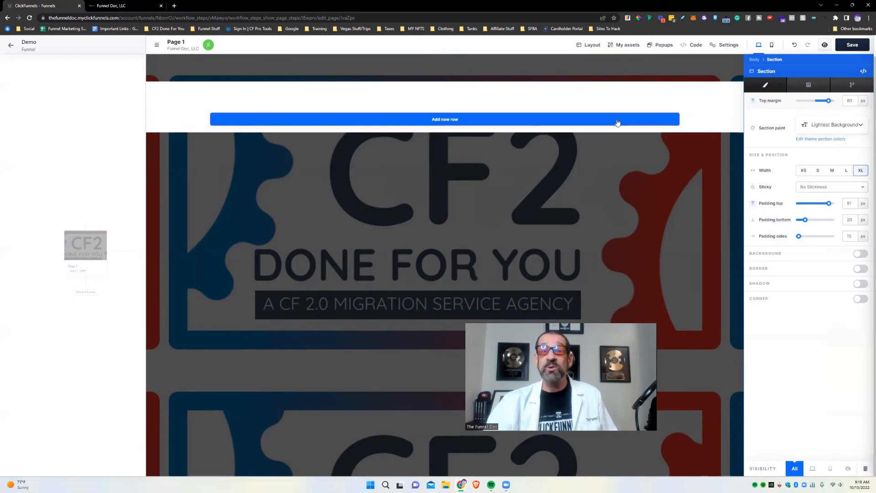
drag(805, 219, 805, 240)
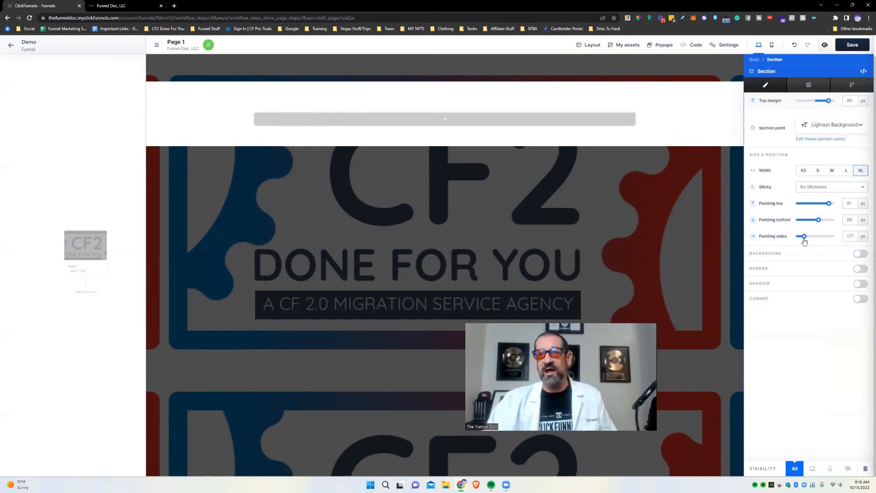
mouse_move(803, 238)
mouse_down()
mouse_move(815, 238)
mouse_move(796, 240)
mouse_up()
Enable the section's background, background video and border options, review their settings, and close the section settings.
click(861, 254)
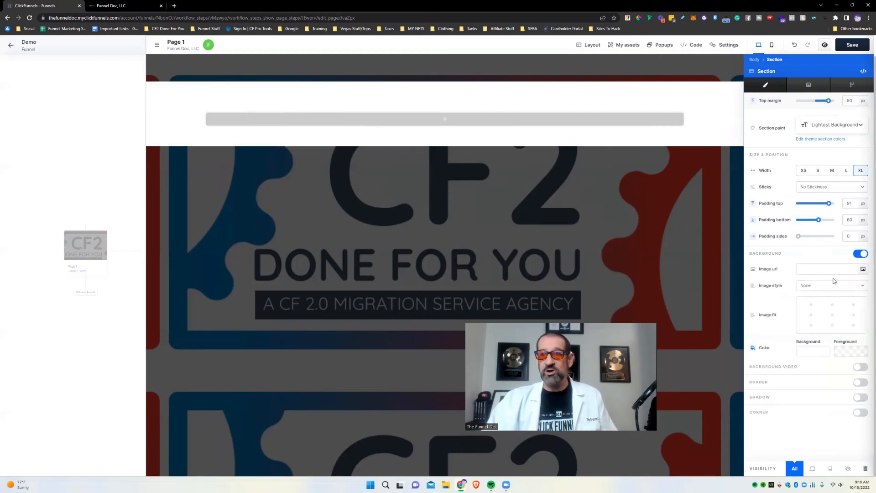
click(860, 367)
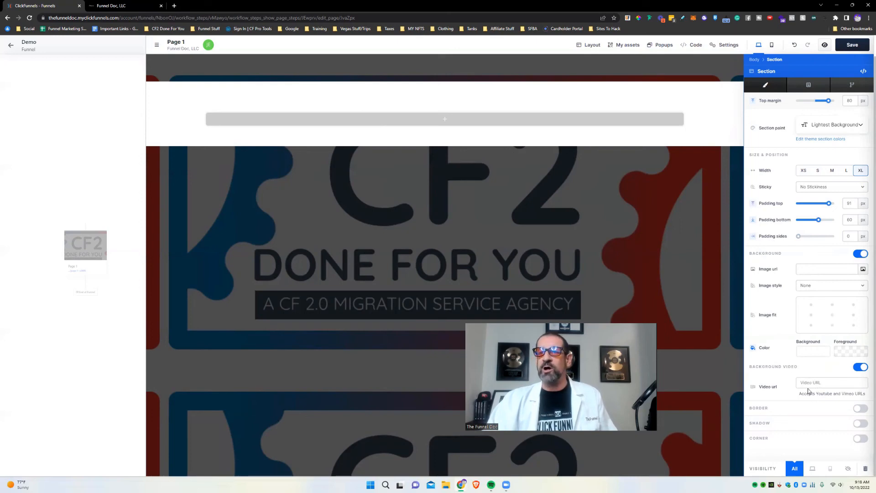
drag(820, 395, 837, 386)
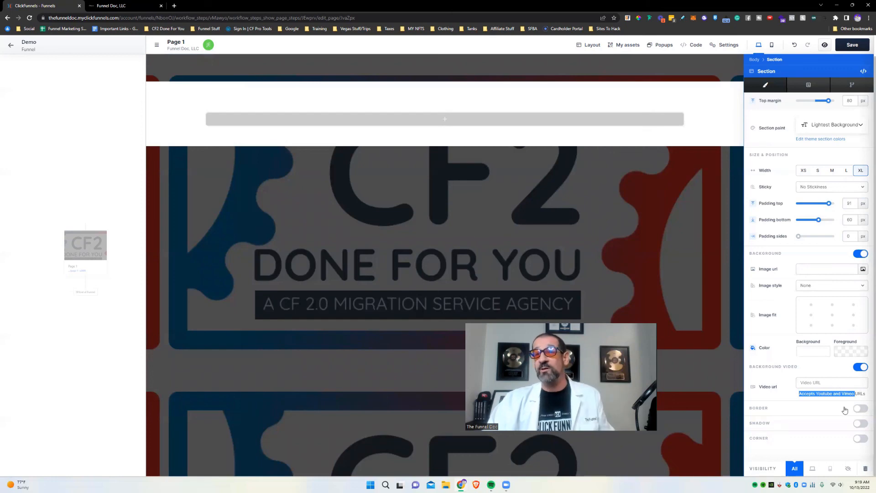
click(859, 409)
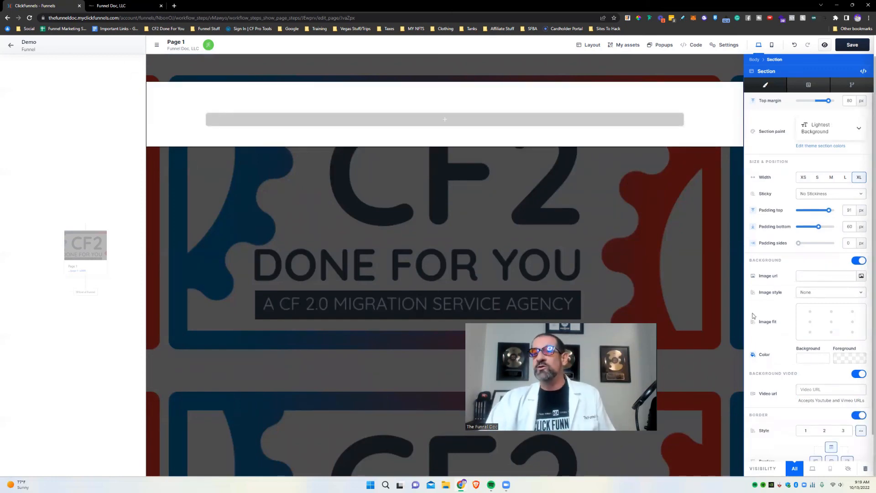
scroll(785, 386, down, 2)
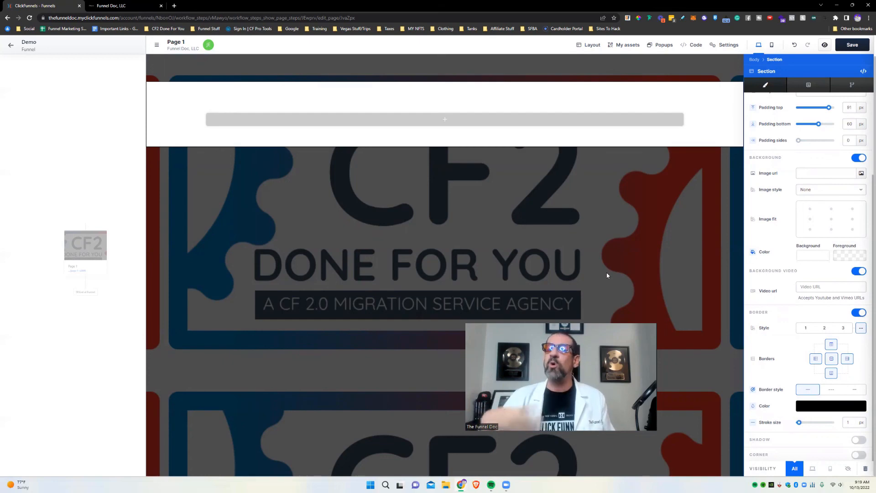
click(690, 231)
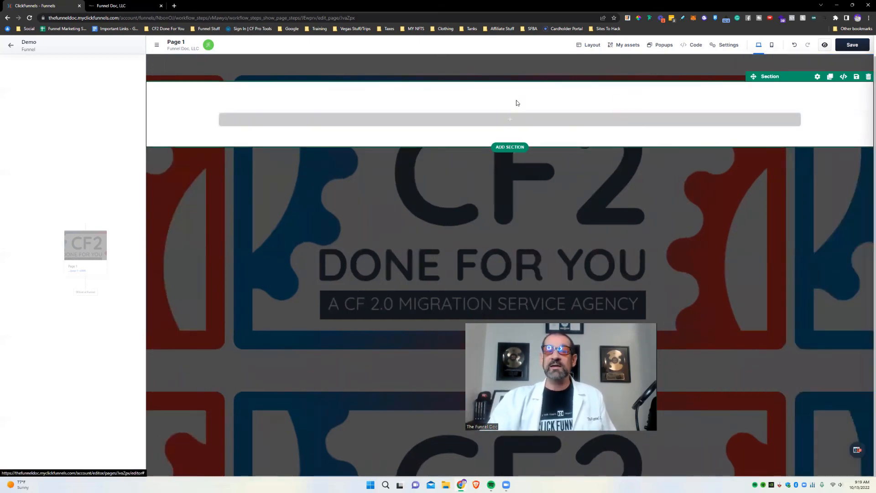
Add a blank two-column row to the section and reduce the row's width to about 926 px.
click(531, 122)
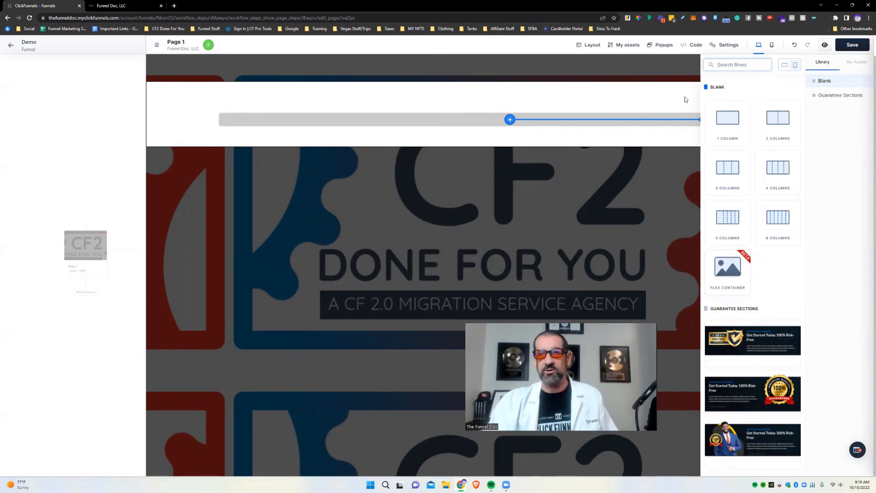
click(781, 129)
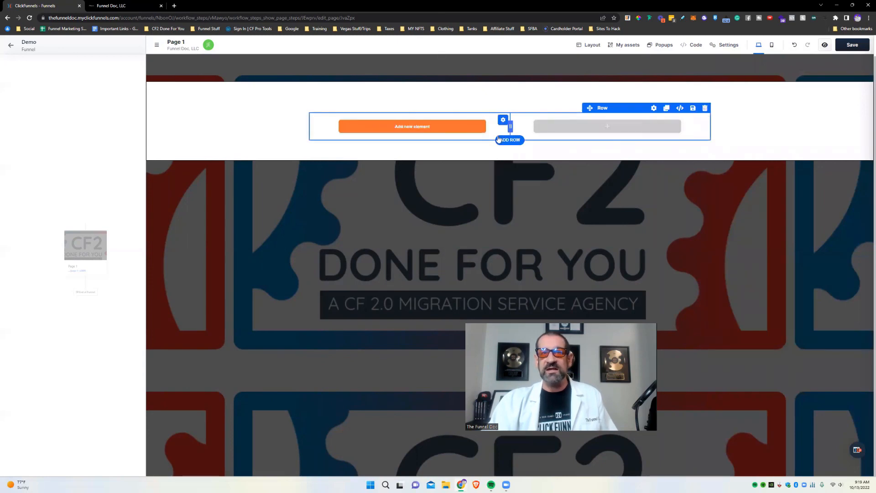
click(653, 109)
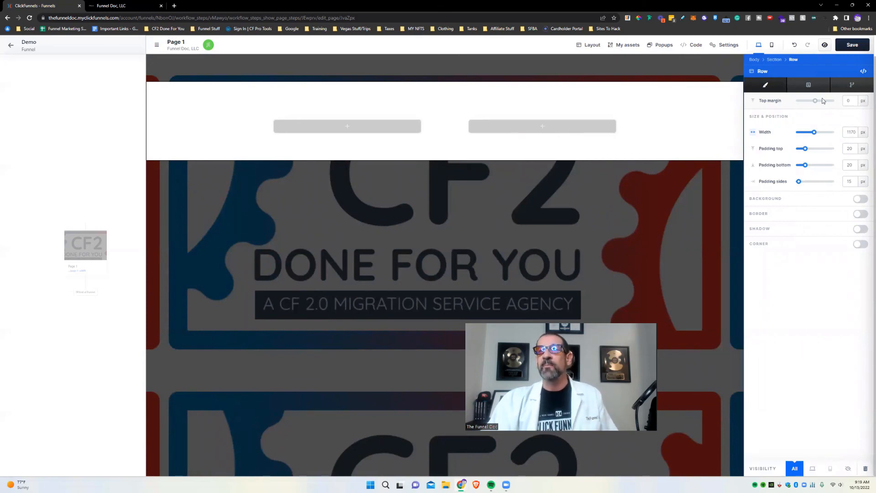
mouse_move(813, 133)
mouse_down()
mouse_move(801, 133)
mouse_move(827, 133)
mouse_move(811, 133)
mouse_up()
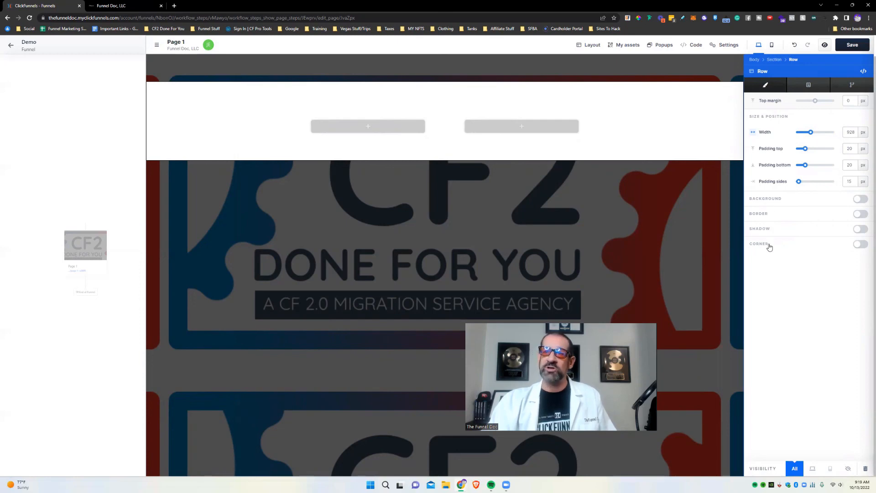
click(634, 121)
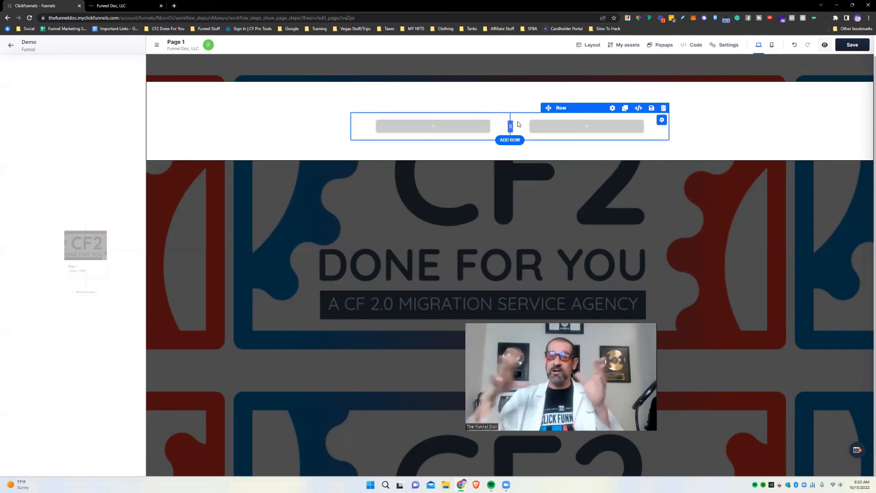
Enable the two-column row's background and colour it black.
click(612, 108)
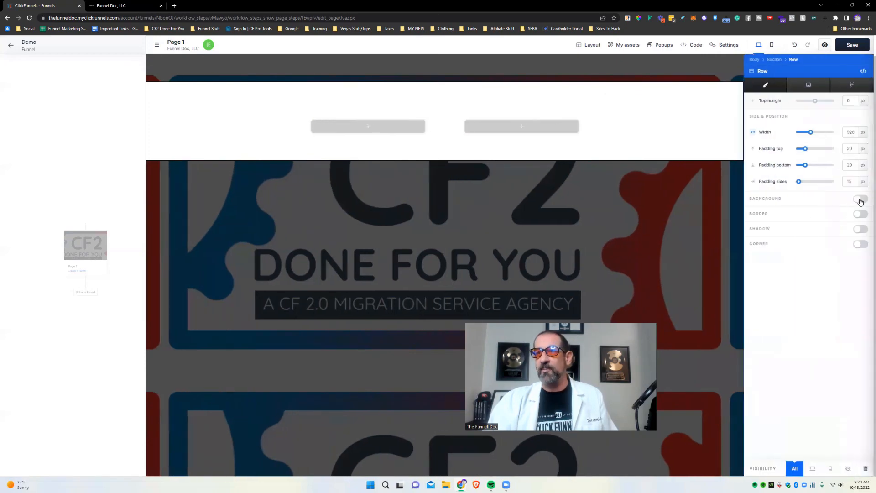
click(860, 199)
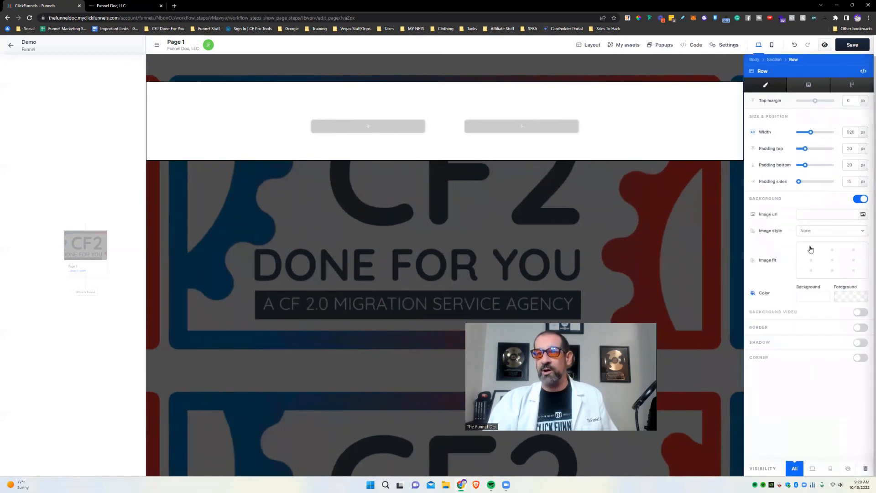
click(808, 302)
click(630, 106)
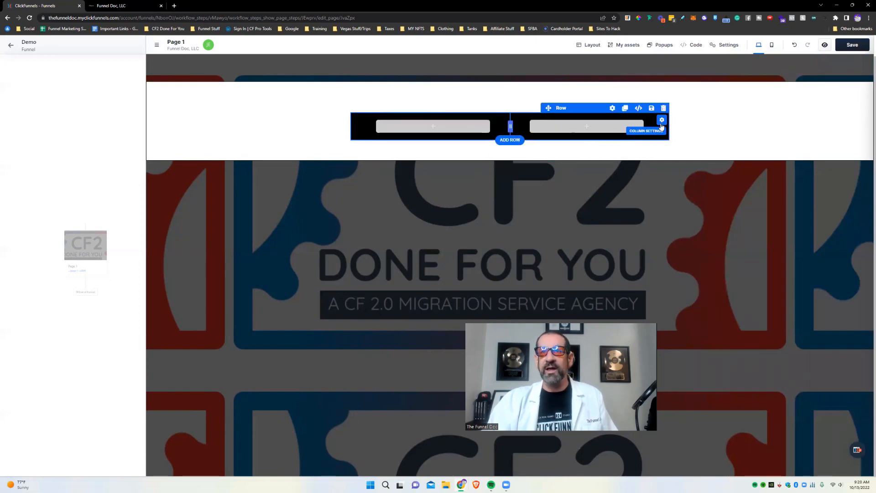
Enable the background of the row's second column and colour it red.
click(661, 121)
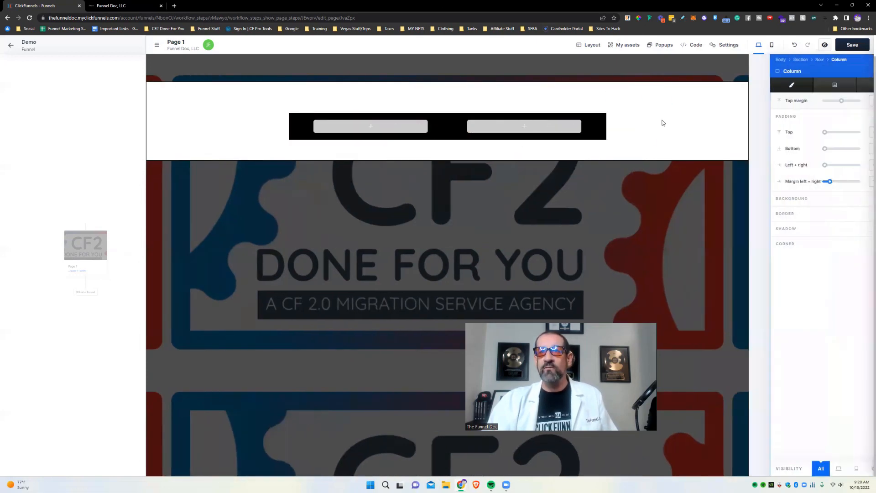
click(860, 200)
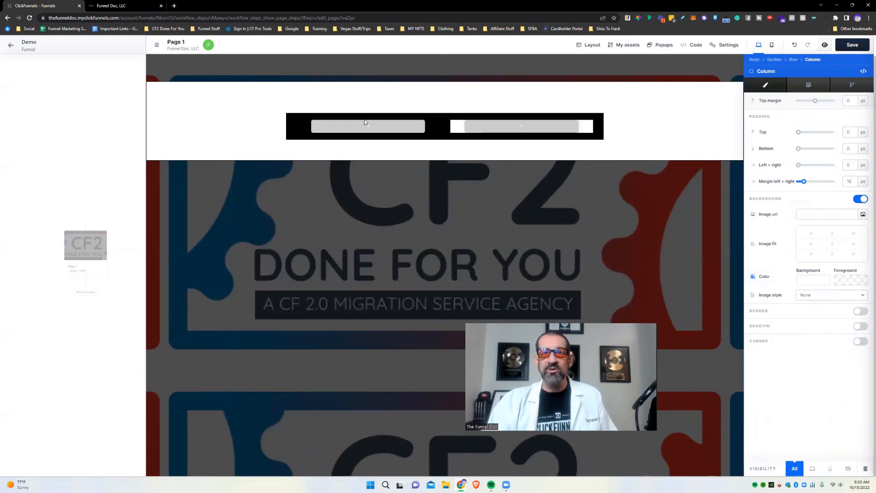
click(818, 281)
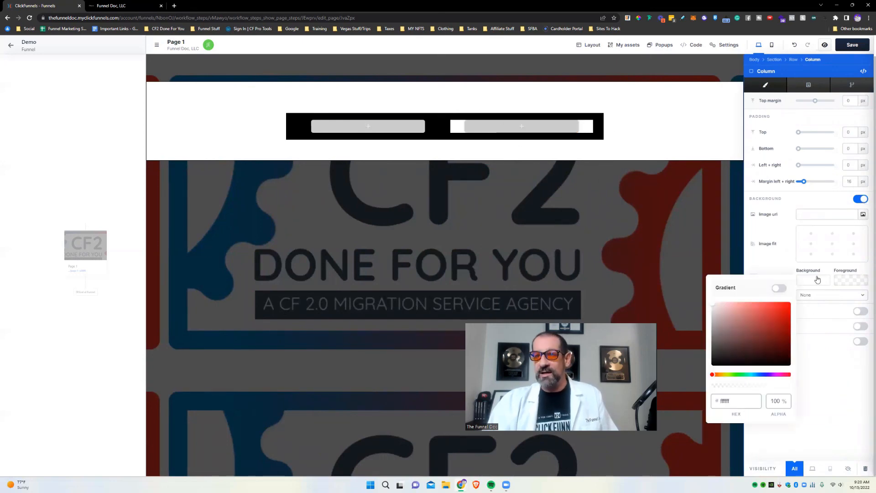
click(772, 329)
click(609, 121)
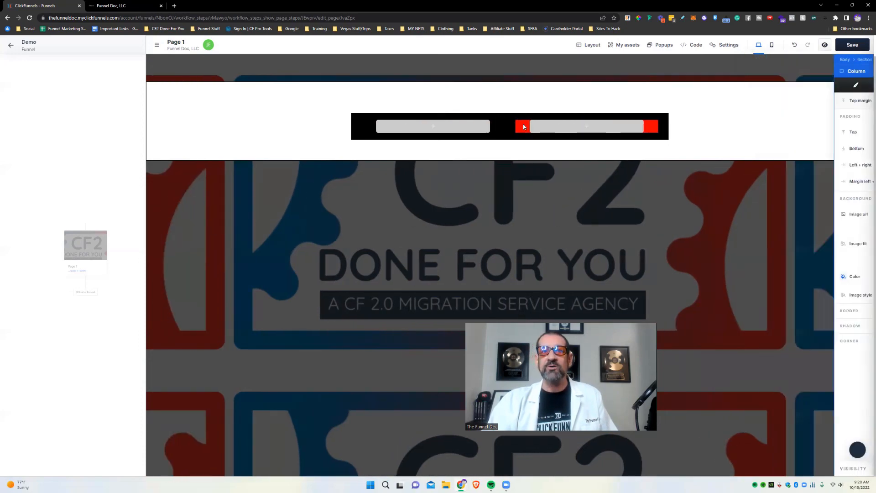